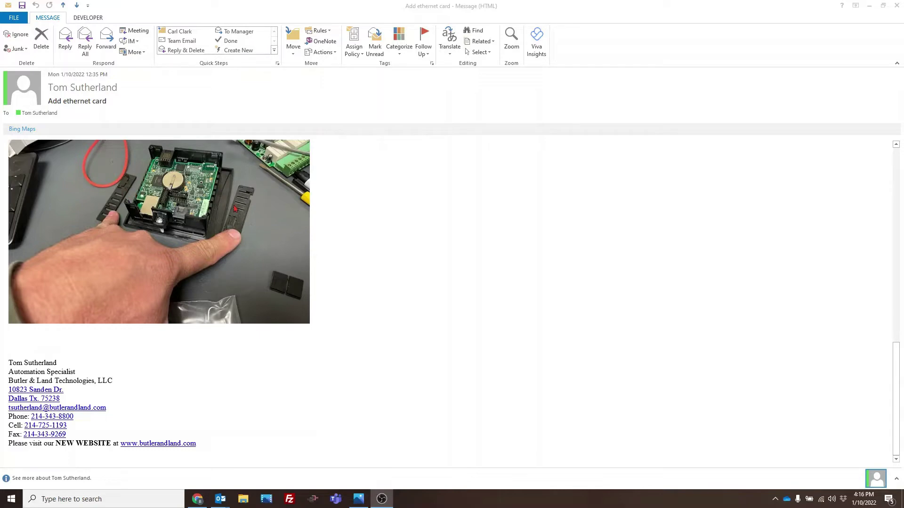
# - Look through the Ethernet card installation photos in the open "Add ethernet card" email
pyautogui.scroll(10, 184, 253)
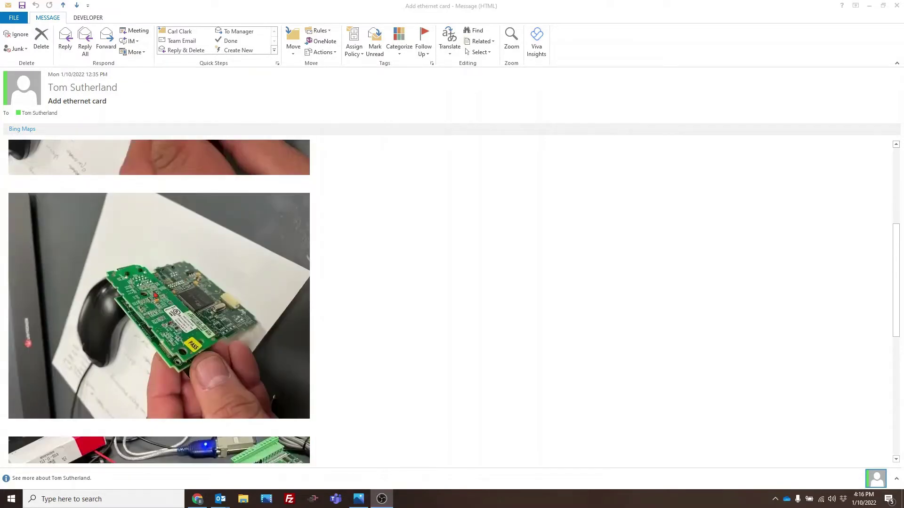
pyautogui.scroll(10, 154, 294)
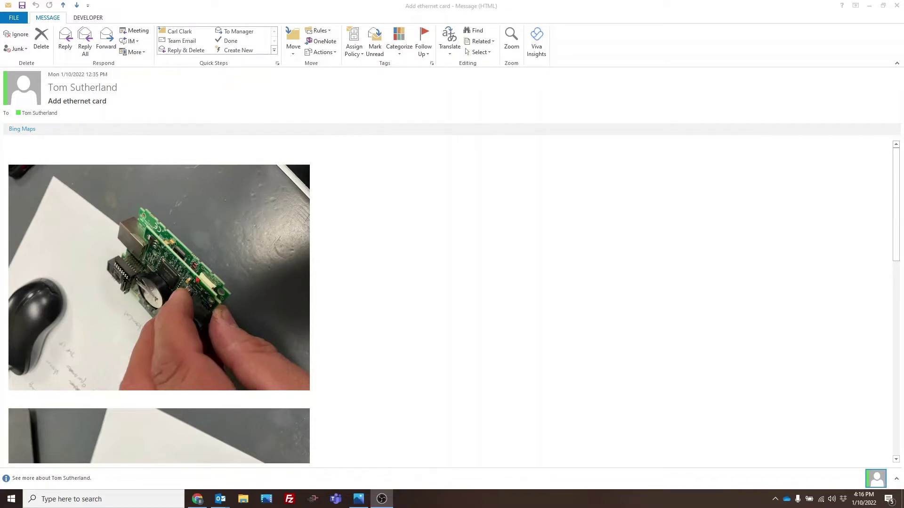
pyautogui.scroll(-12, 174, 263)
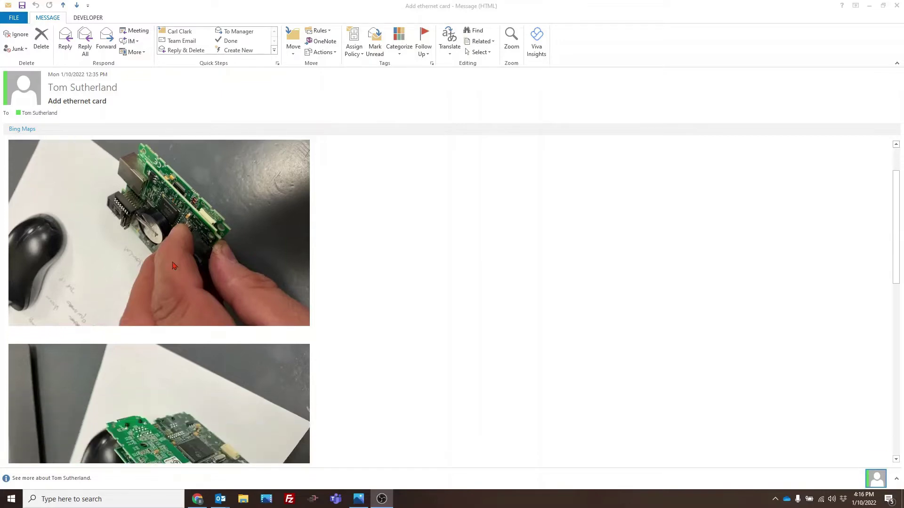
pyautogui.scroll(-1, 175, 263)
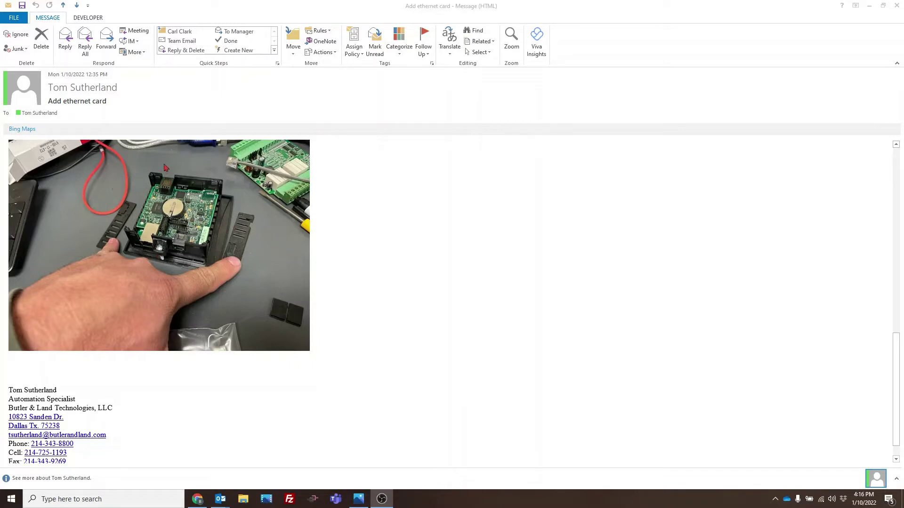
pyautogui.scroll(-1, 182, 193)
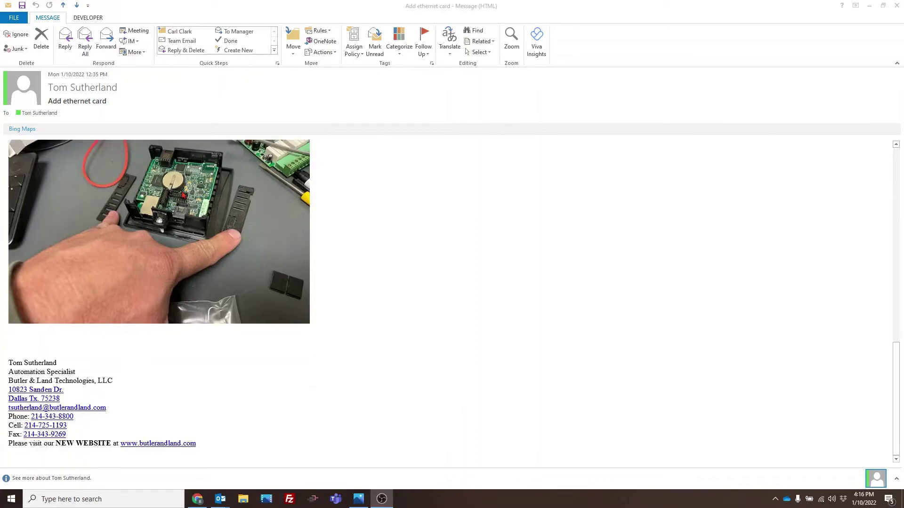
pyautogui.scroll(5, 159, 302)
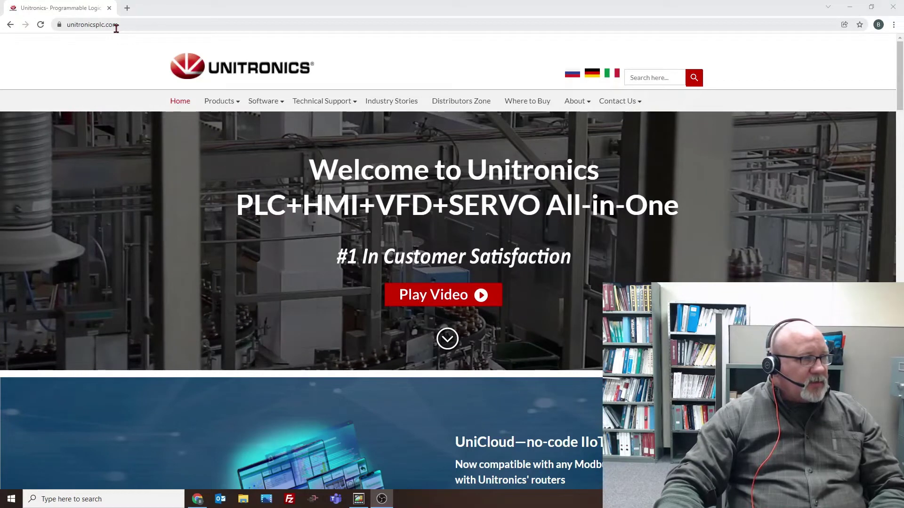
# - Open the VisiLogic software page on the Unitronics website and expand its Download Software Utilities section
pyautogui.moveTo(219, 104)
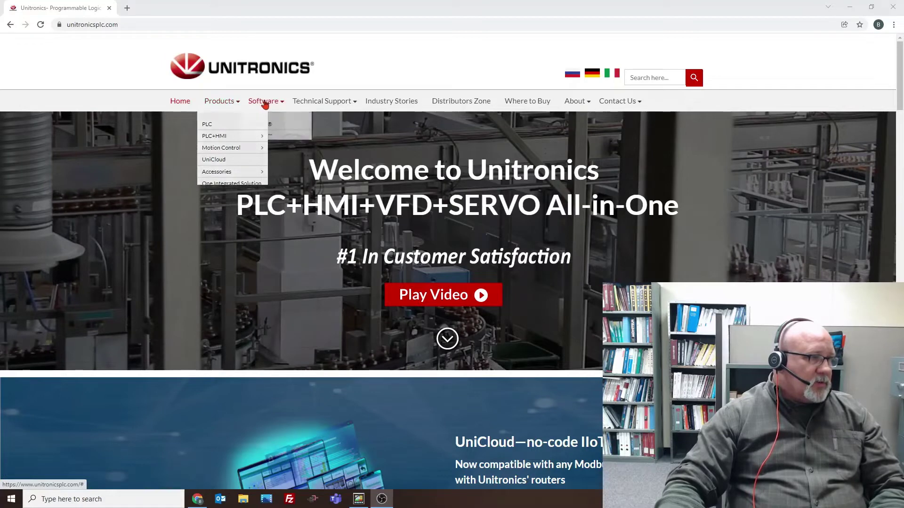
pyautogui.moveTo(259, 104)
pyautogui.click(272, 139)
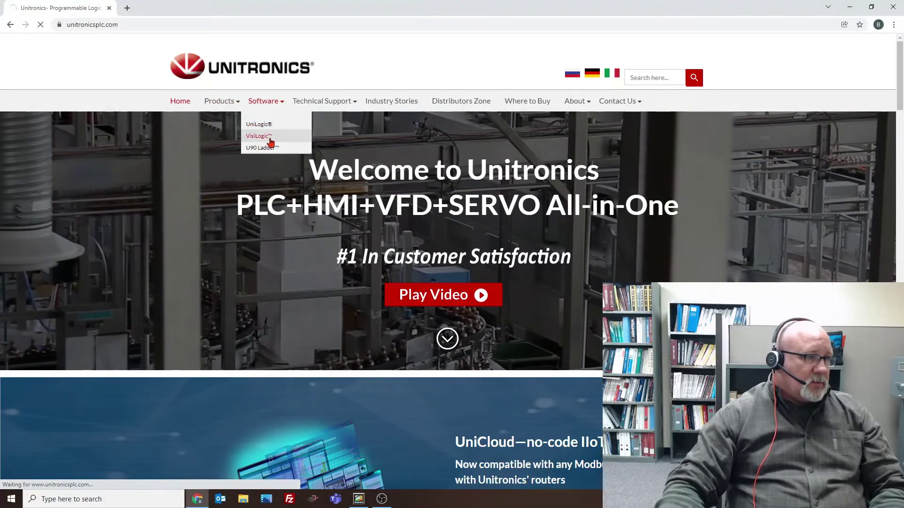
pyautogui.scroll(-13, 272, 148)
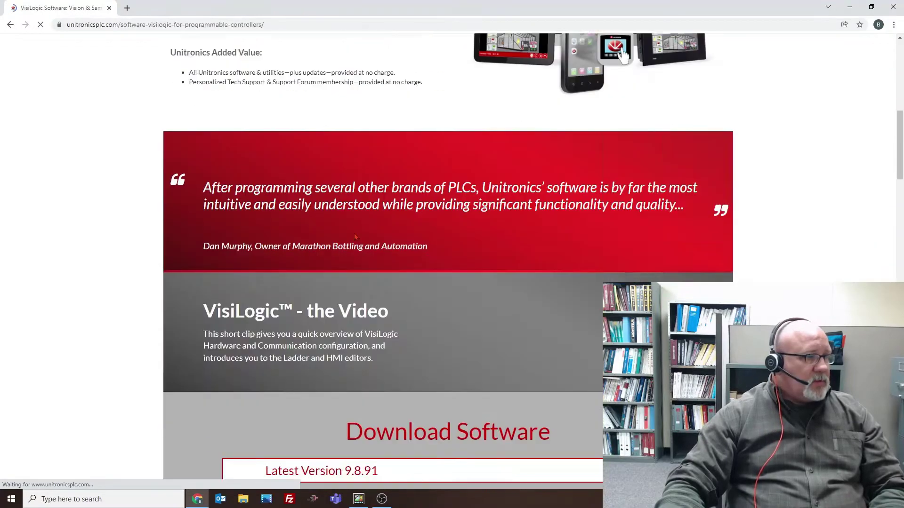
pyautogui.scroll(-10, 473, 265)
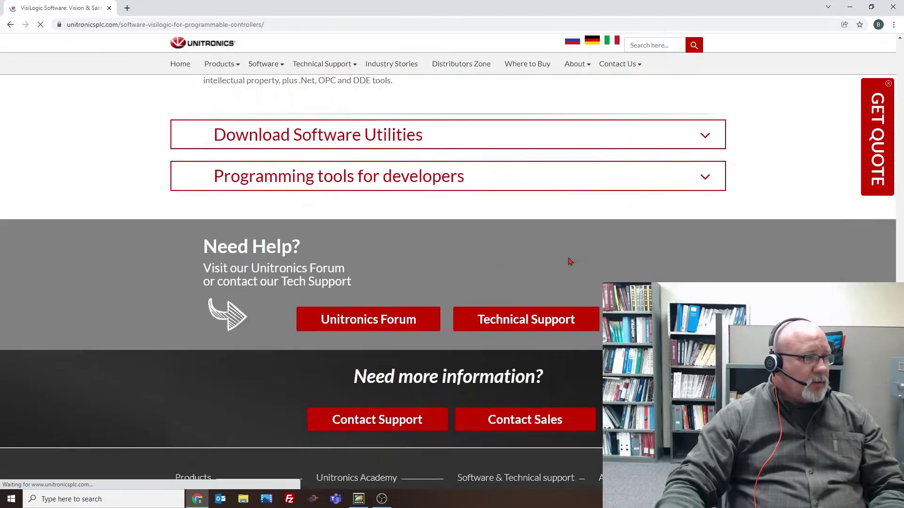
pyautogui.click(708, 137)
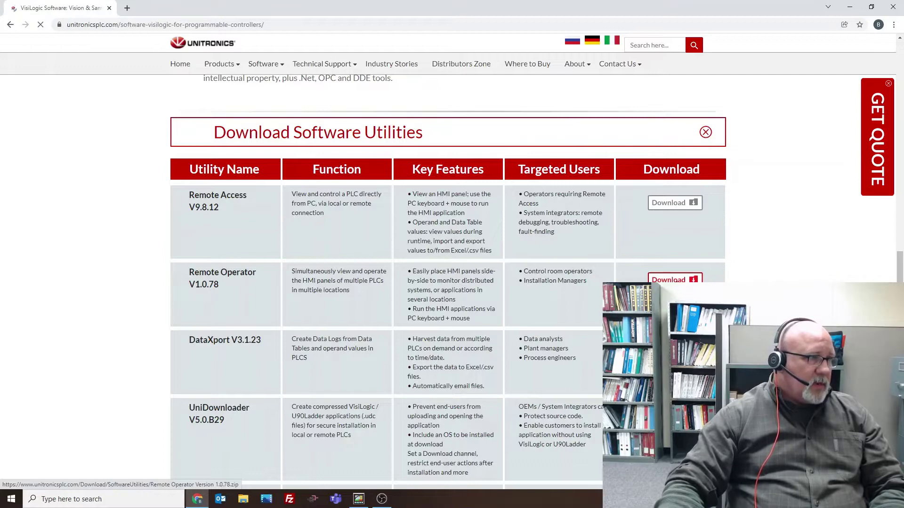
# - Leave the browser for VisiLogic and recover the project that was not shut down properly
pyautogui.click(854, 7)
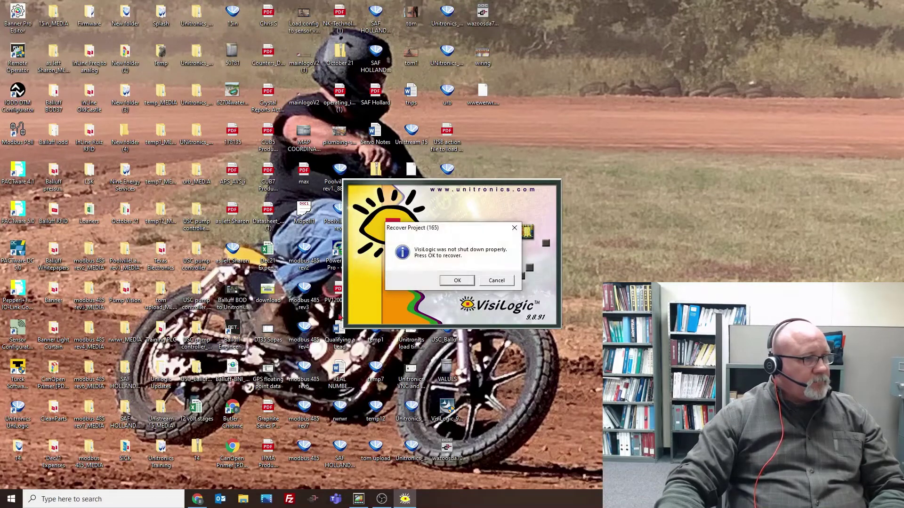
pyautogui.click(464, 283)
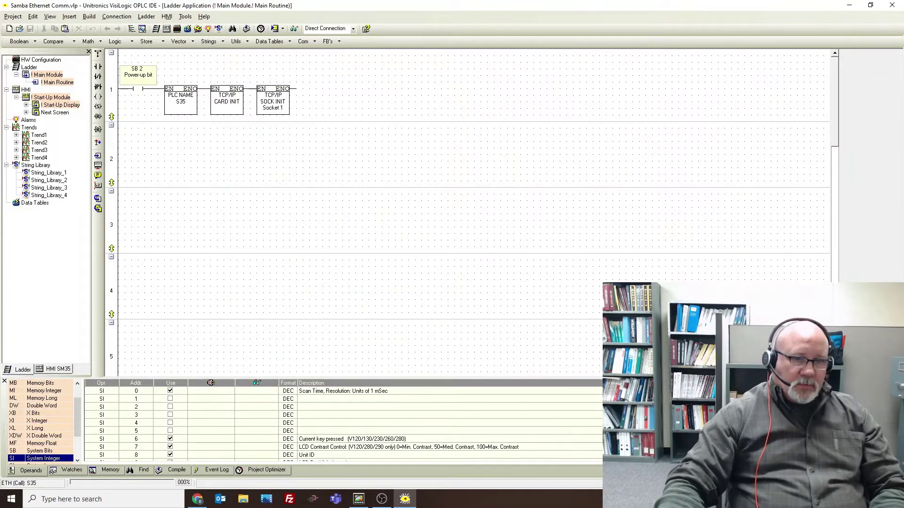
pyautogui.hotkey('alt', 'Tab')
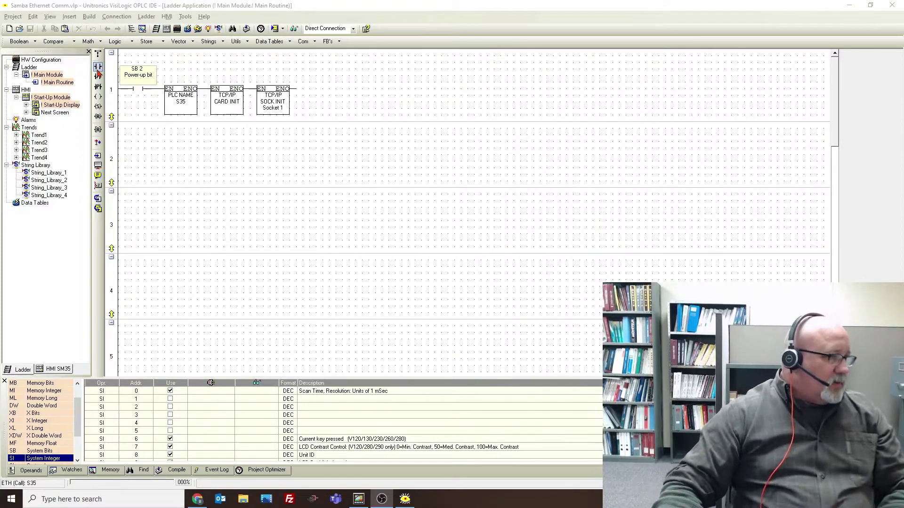
# - Inspect the operand and address assigned to the power-up bit contact in rung 1, keeping SB 2
pyautogui.click(138, 85)
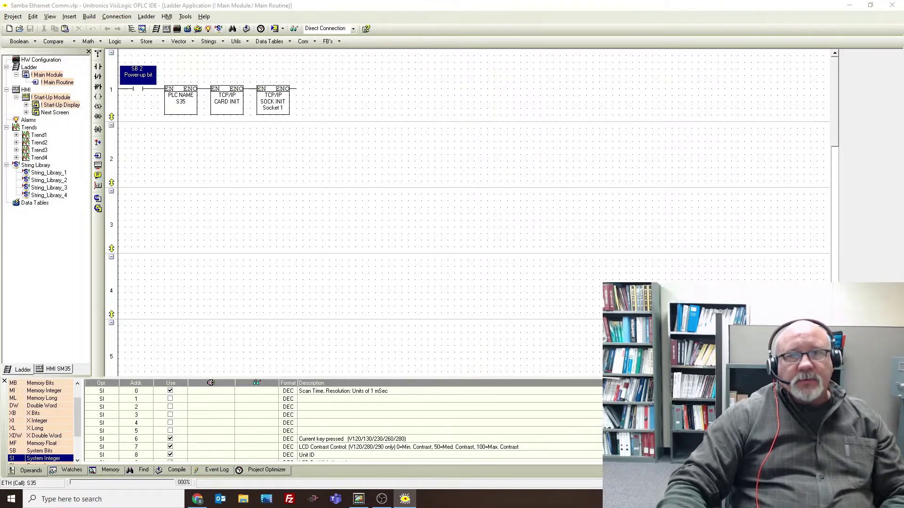
pyautogui.press('Return')
pyautogui.moveTo(748, 90); pyautogui.dragTo(435, 118)
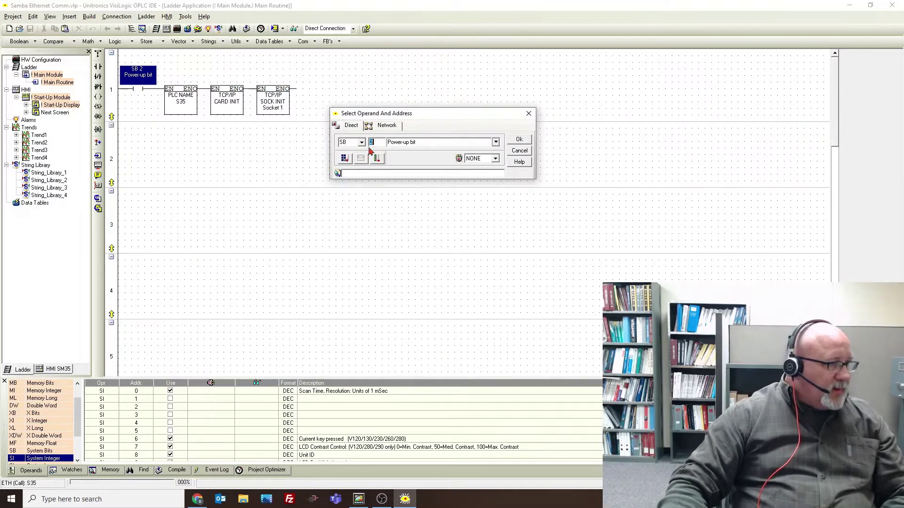
pyautogui.doubleClick(425, 142)
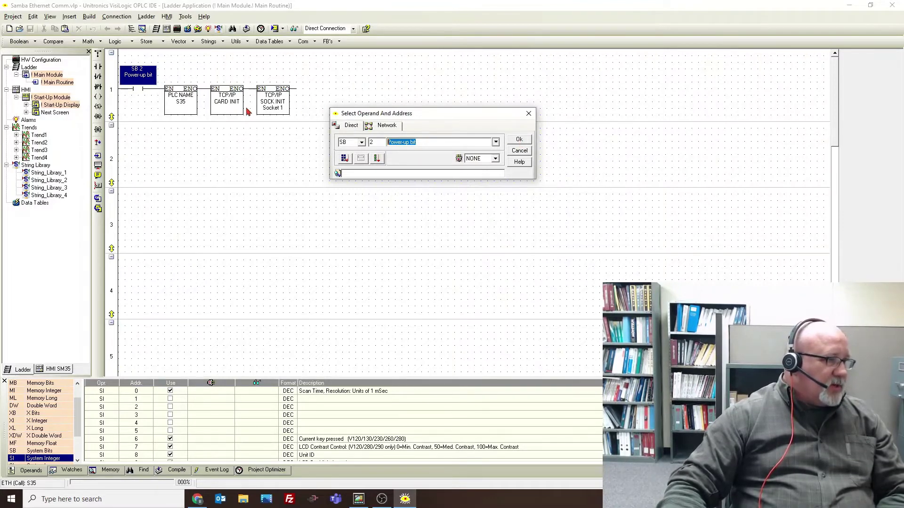
pyautogui.click(520, 140)
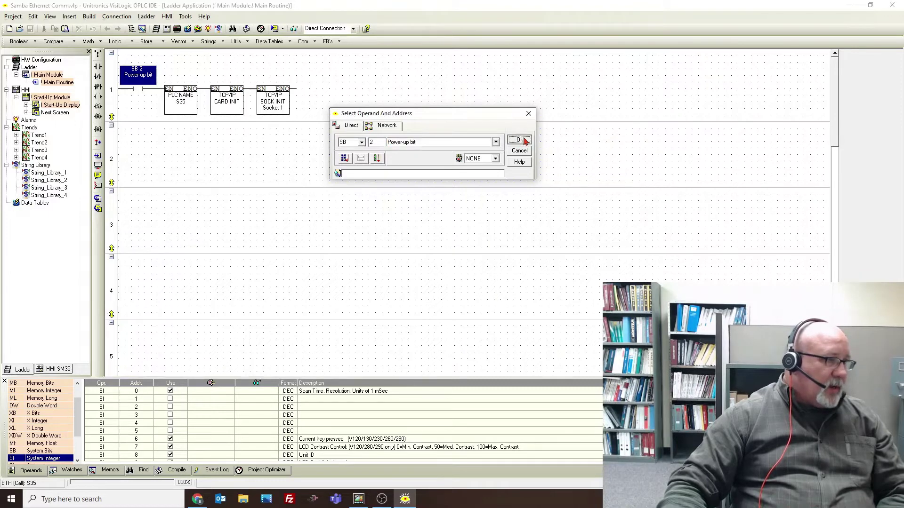
# - View the available PLC download options and the communication functions offered for the ladder
pyautogui.click(115, 17)
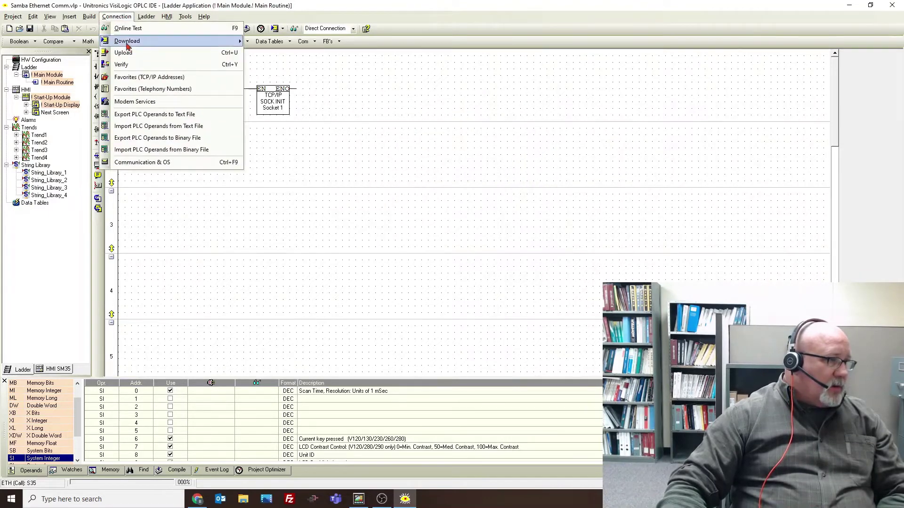
pyautogui.moveTo(129, 43)
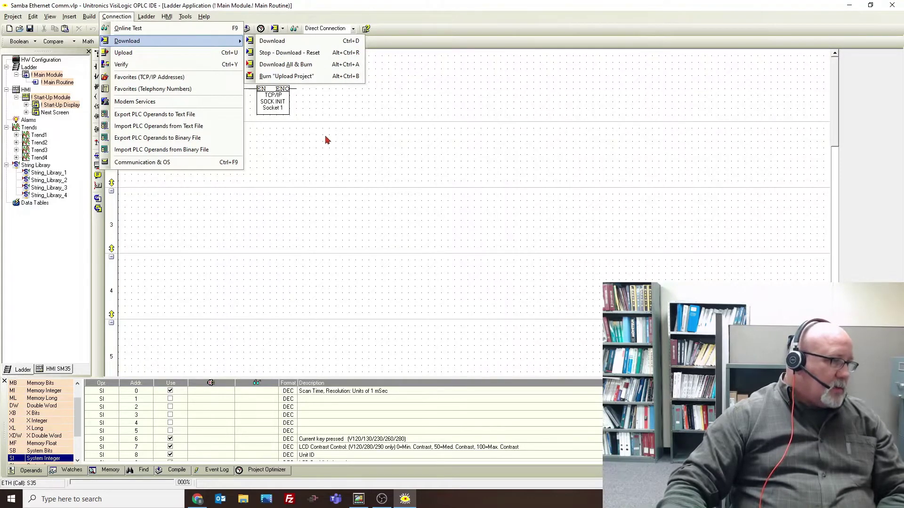
pyautogui.click(303, 134)
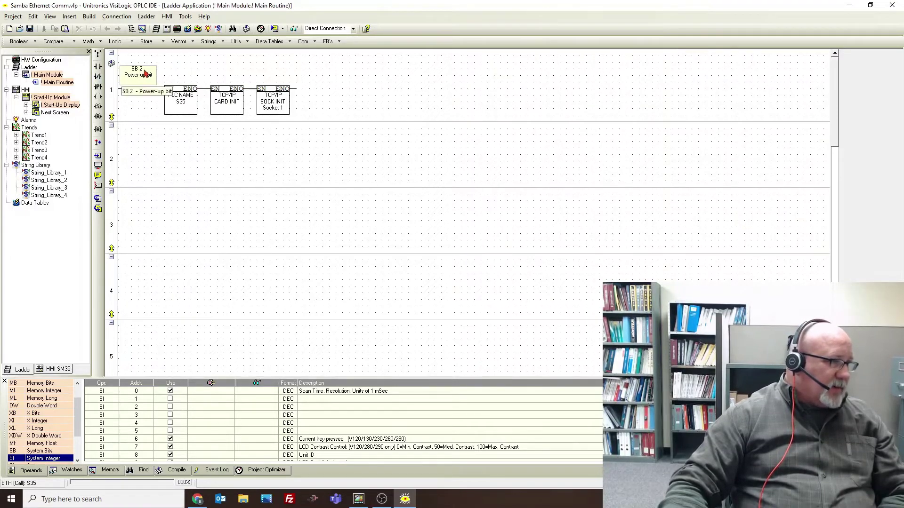
pyautogui.click(314, 46)
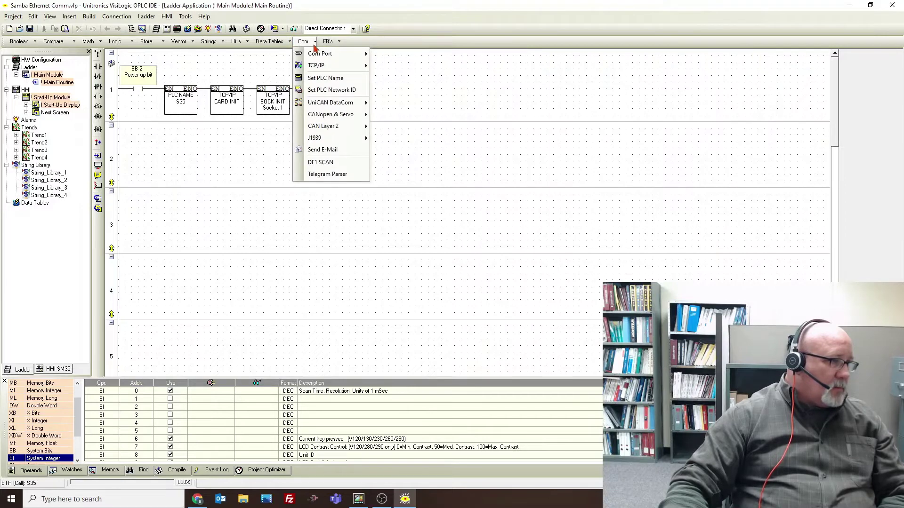
pyautogui.click(209, 144)
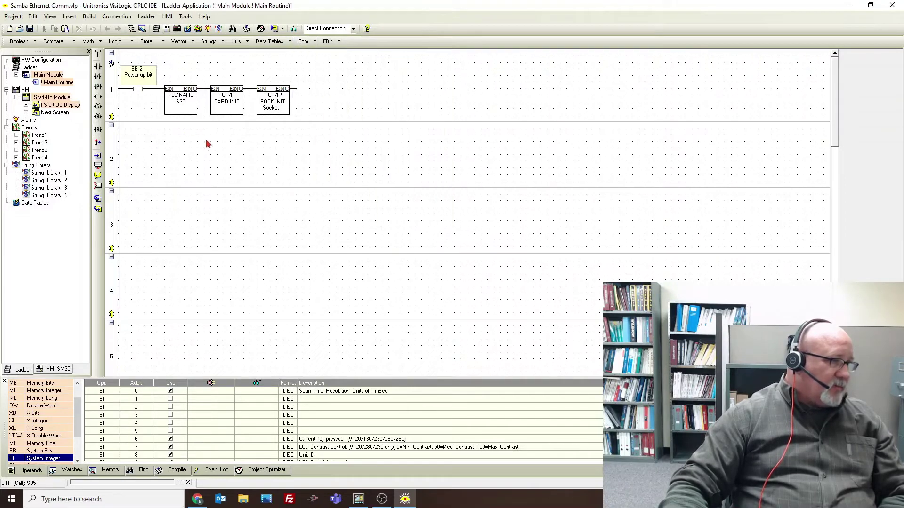
# - Review the PLC name and the TCP/IP Card Init address settings in rung 1, accepting both blocks as they are
pyautogui.doubleClick(180, 101)
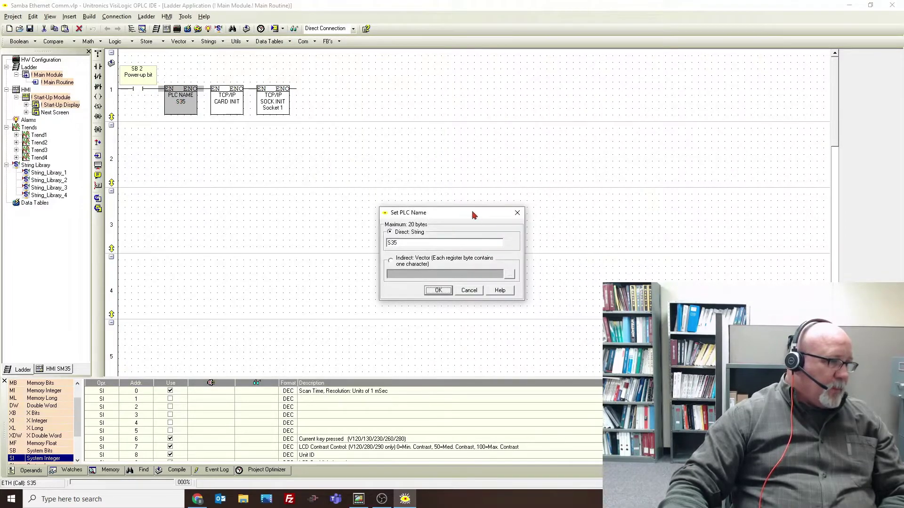
pyautogui.moveTo(473, 215); pyautogui.dragTo(434, 72)
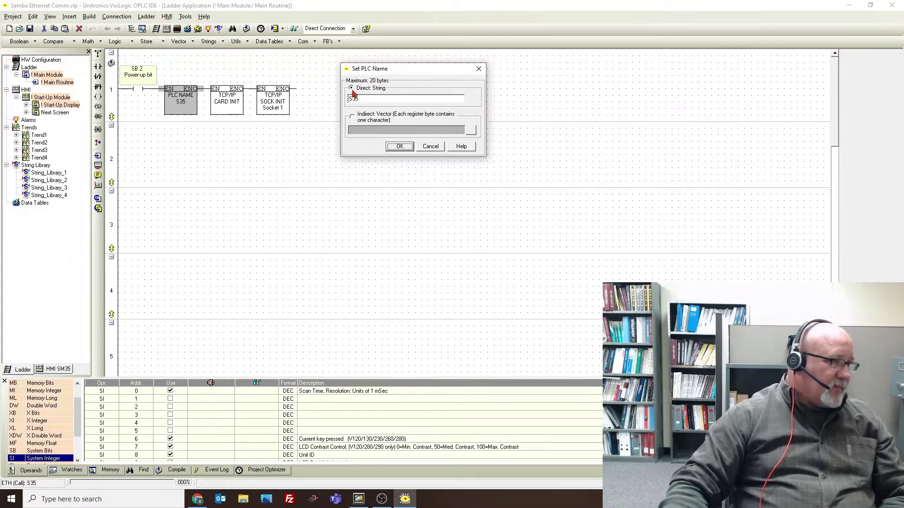
pyautogui.click(400, 147)
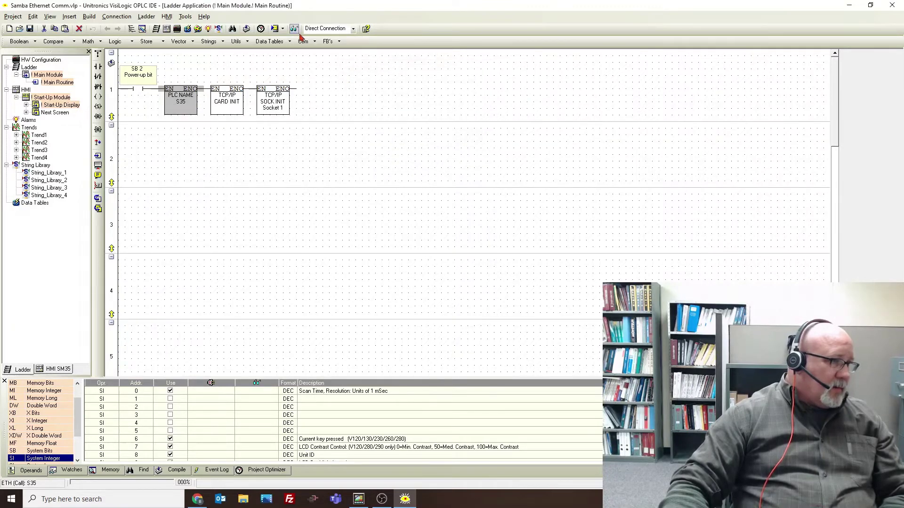
pyautogui.doubleClick(230, 104)
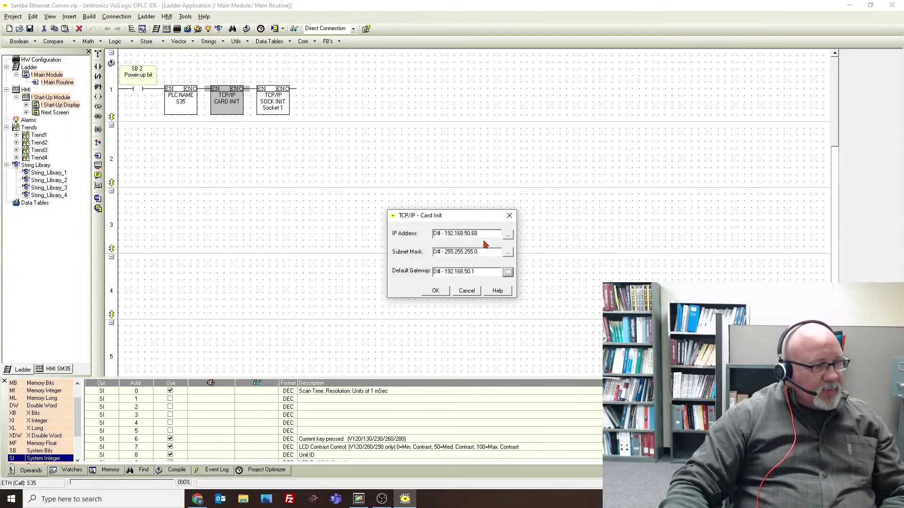
pyautogui.click(435, 292)
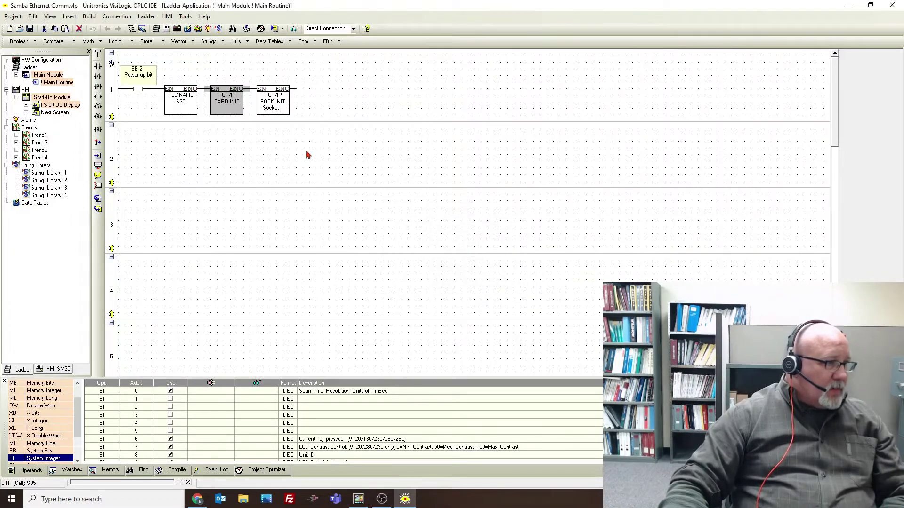
# - Review the TCP/IP Socket Init block's socket, protocol, local port and client/server role, keeping Server (slave)
pyautogui.doubleClick(274, 102)
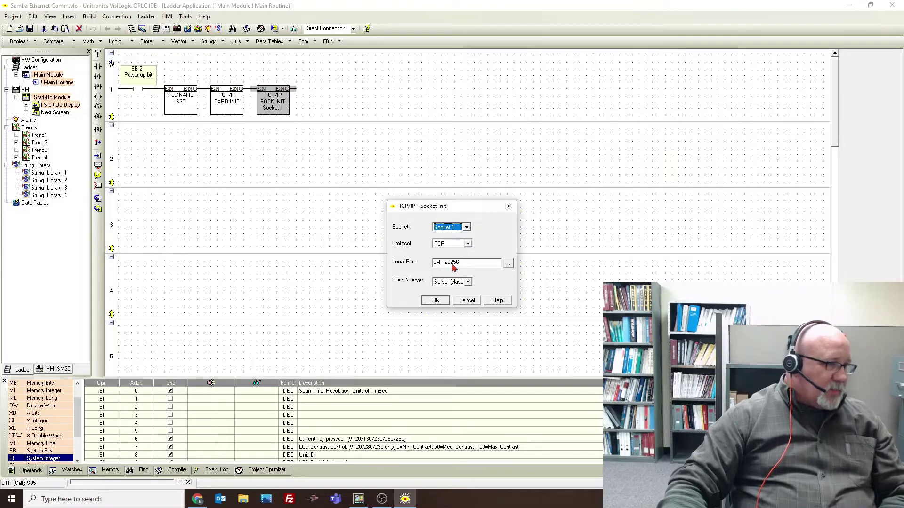
pyautogui.click(469, 283)
pyautogui.click(469, 282)
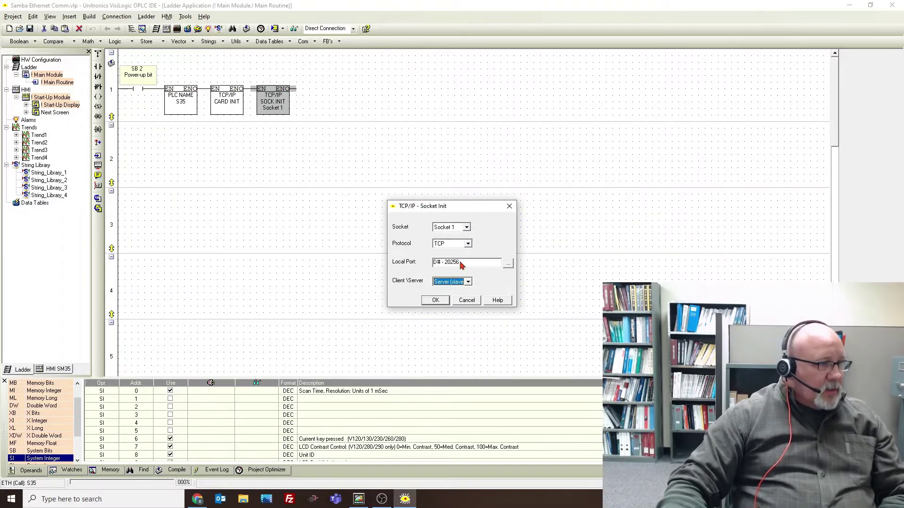
pyautogui.click(436, 301)
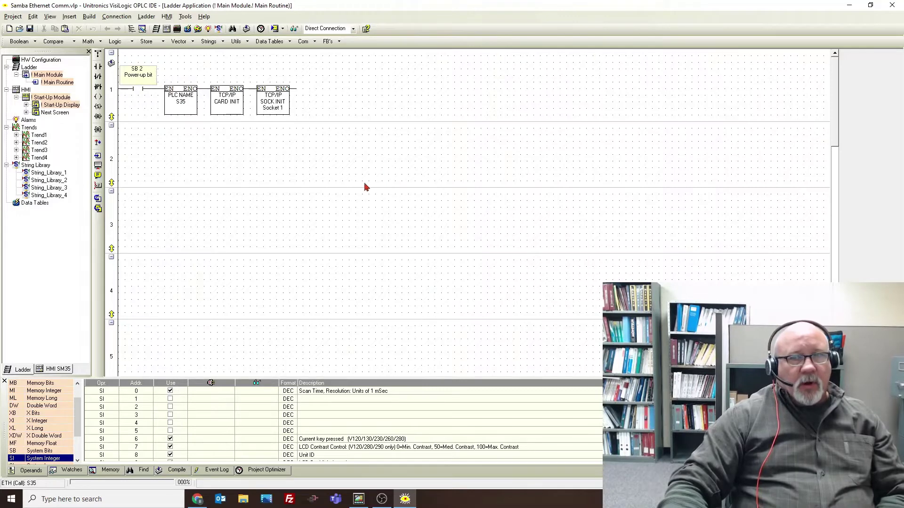
# - Open the PC communication settings and set the connection type to TCP/IP (Call)
pyautogui.click(118, 16)
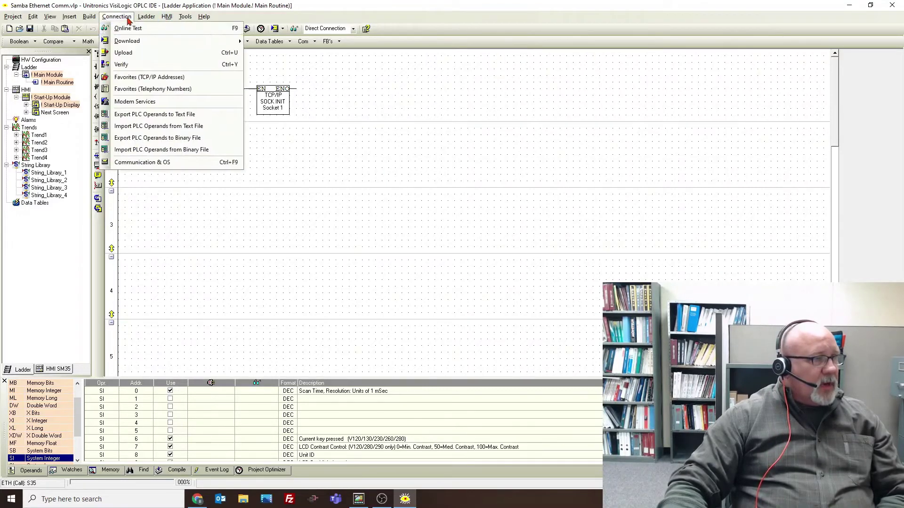
pyautogui.click(158, 165)
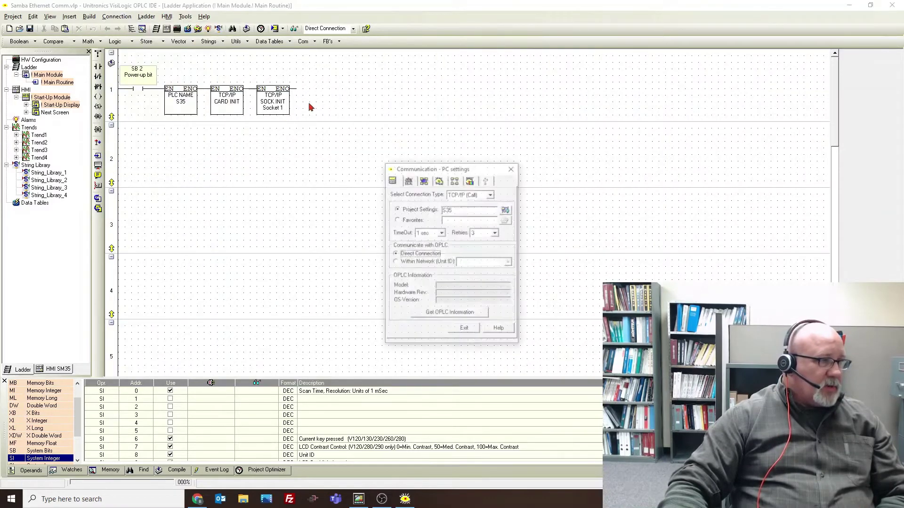
pyautogui.click(491, 195)
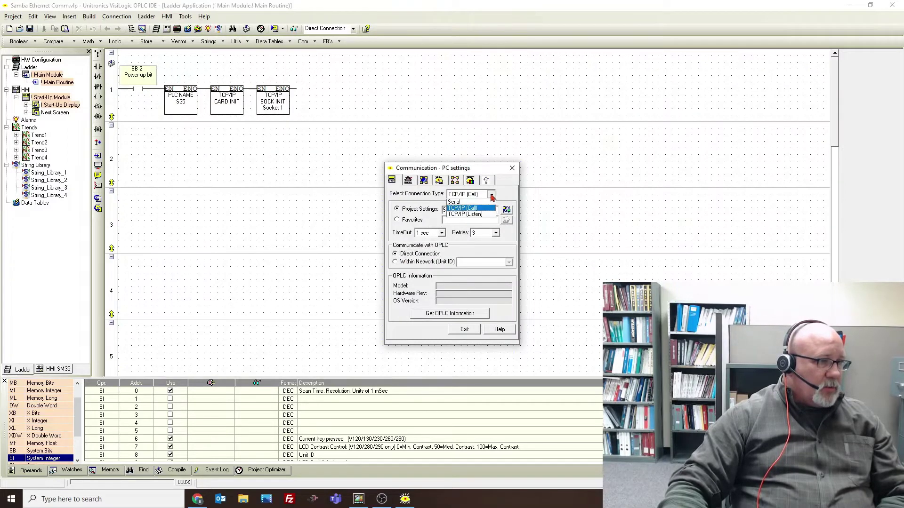
pyautogui.click(469, 212)
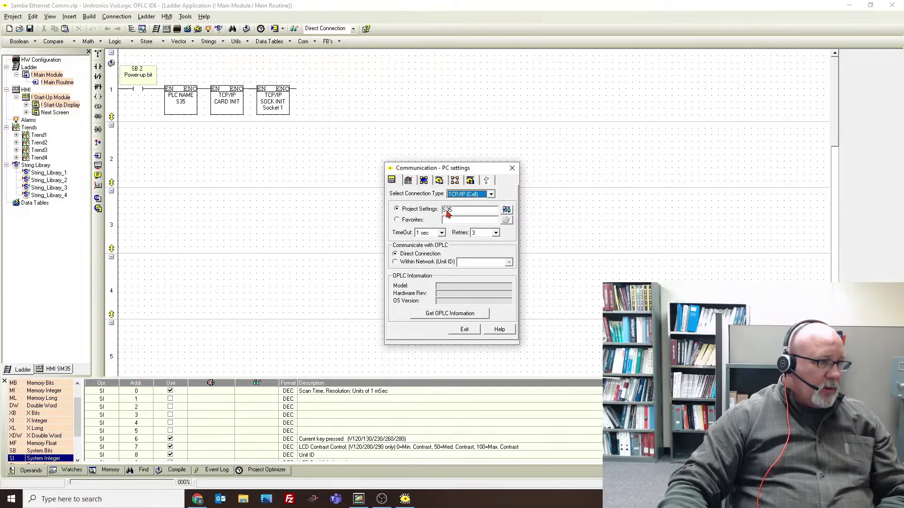
# - Review and accept the TCP/IP project settings for PLC S35, and try to get the OPLC information
pyautogui.click(506, 210)
pyautogui.moveTo(152, 12); pyautogui.dragTo(579, 144)
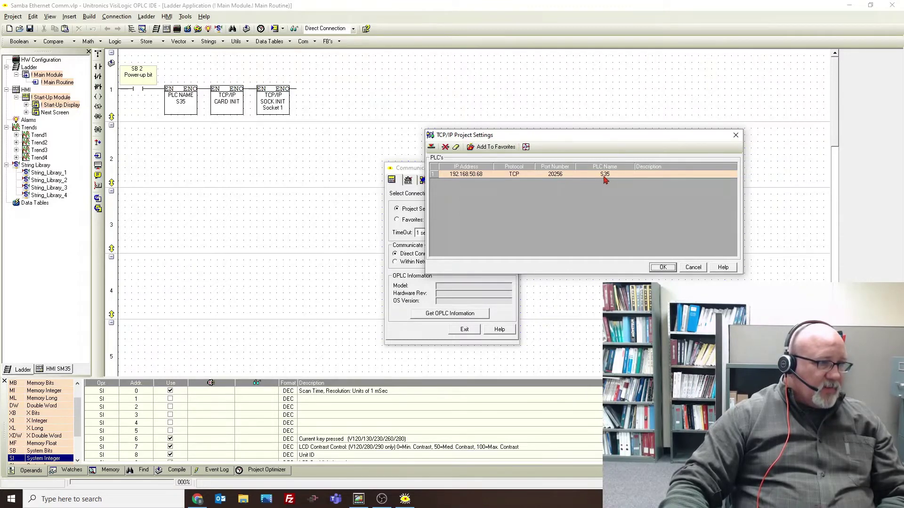
pyautogui.click(663, 267)
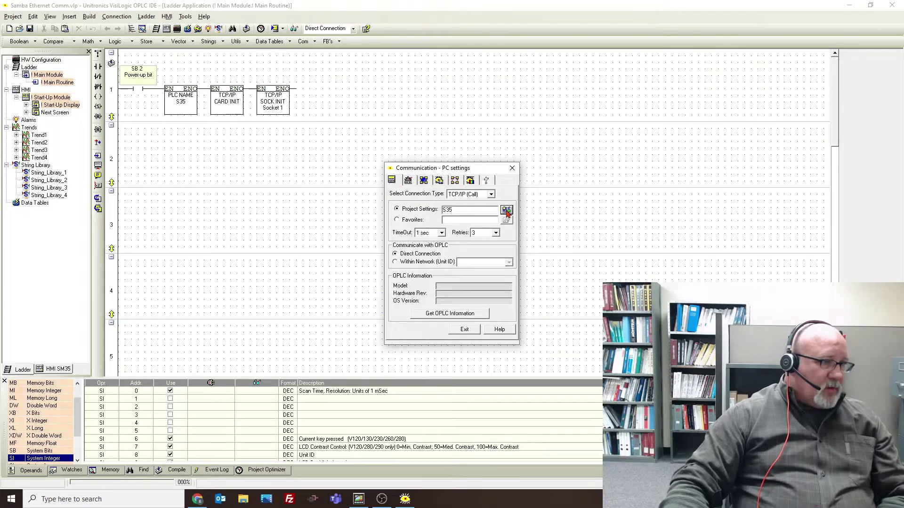
pyautogui.click(447, 314)
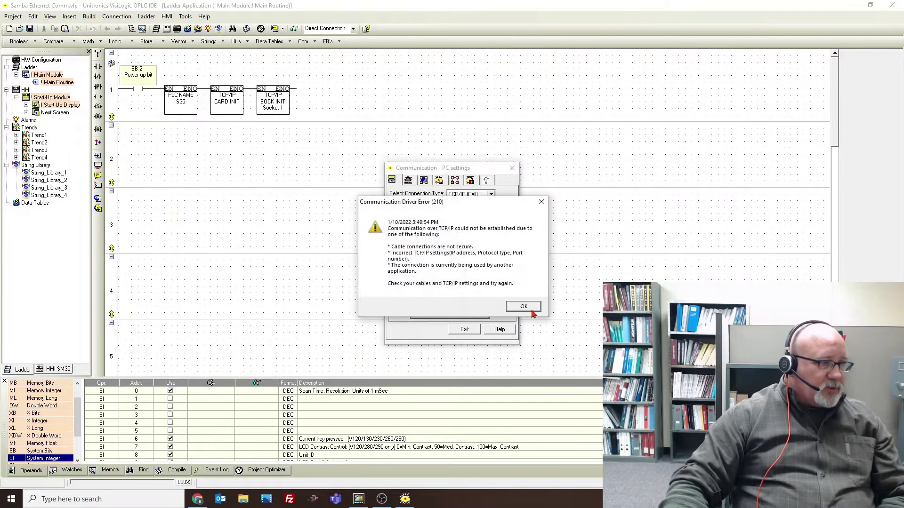
pyautogui.click(531, 309)
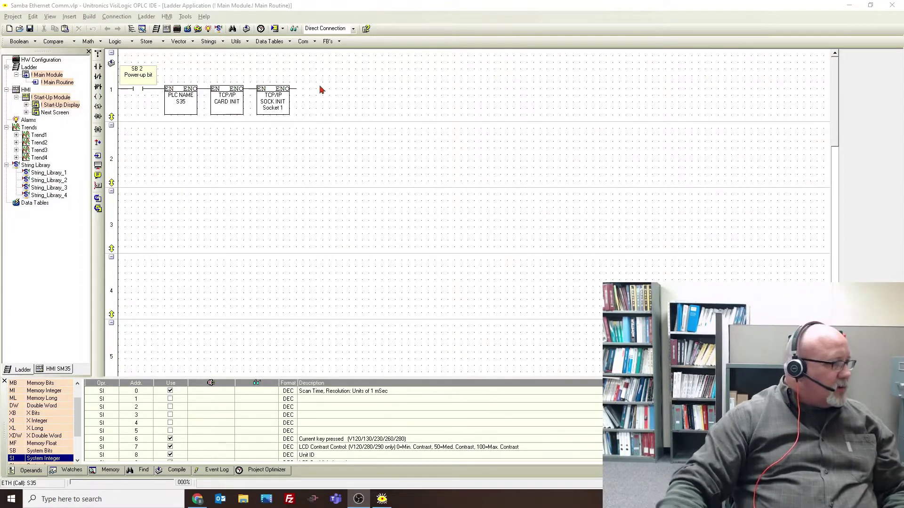
# - Reopen the PC communication settings, retrieve the OPLC information over TCP/IP (Call), and exit the settings
pyautogui.click(116, 18)
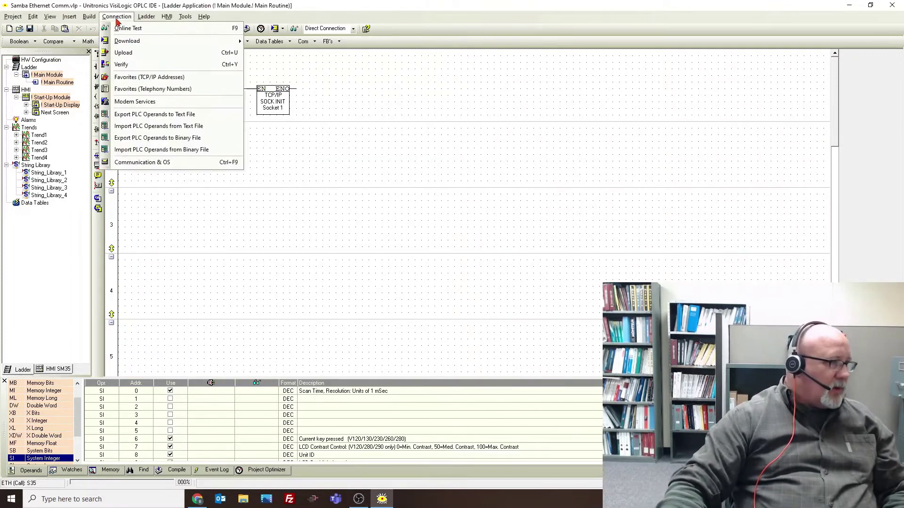
pyautogui.click(164, 166)
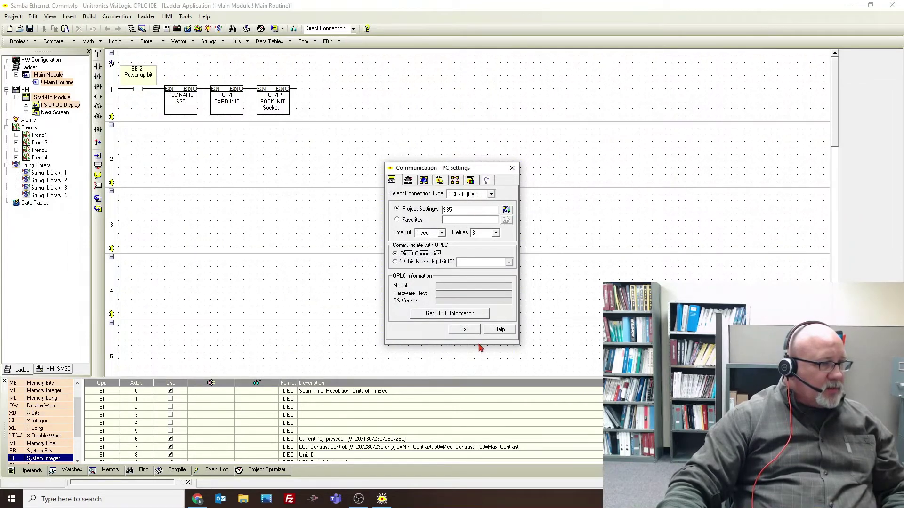
pyautogui.click(437, 314)
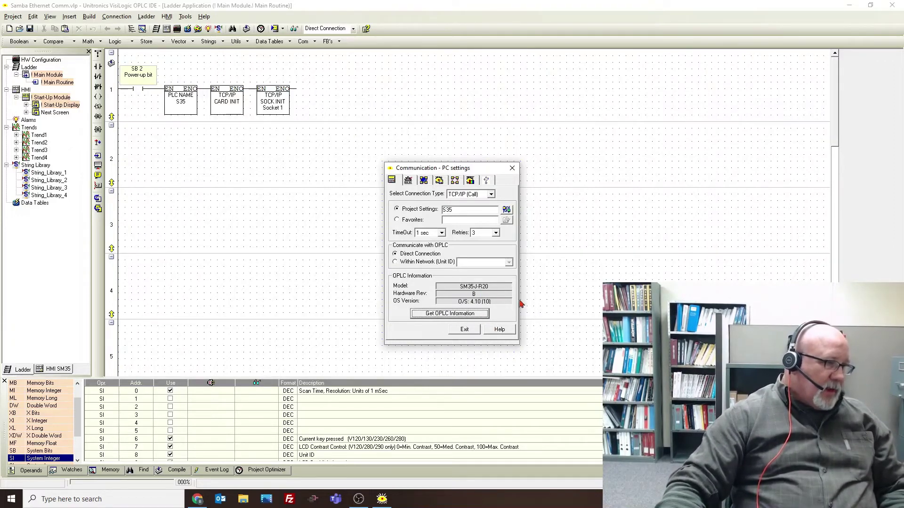
pyautogui.click(464, 330)
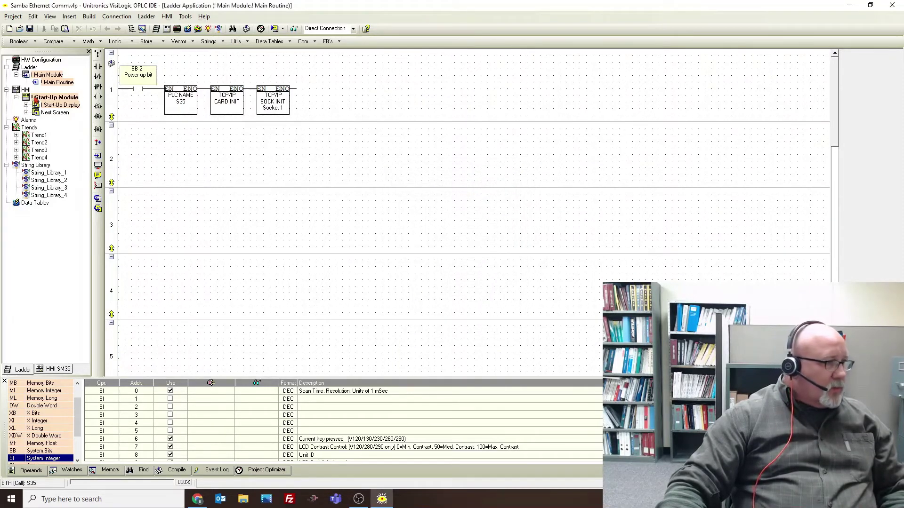
# - View the HMI Start-Up Display and Next Screen, returning to the Start-Up Display
pyautogui.click(62, 106)
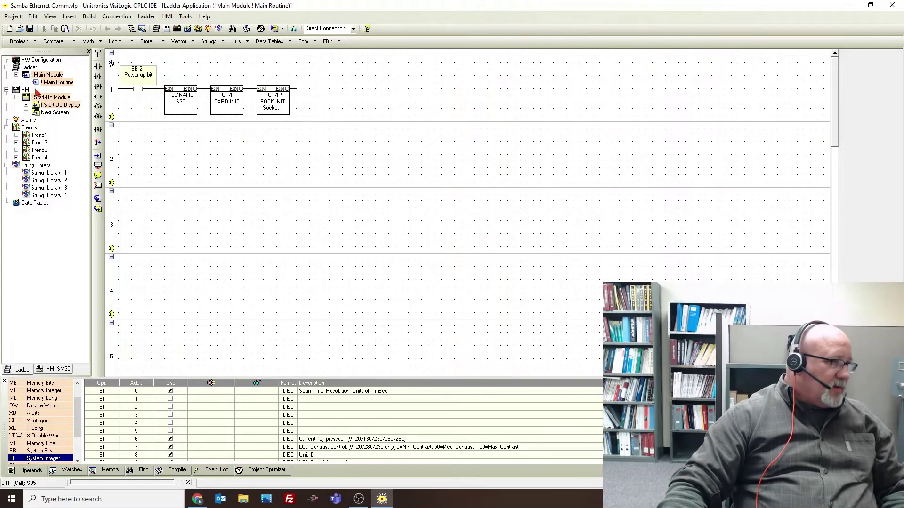
pyautogui.doubleClick(54, 108)
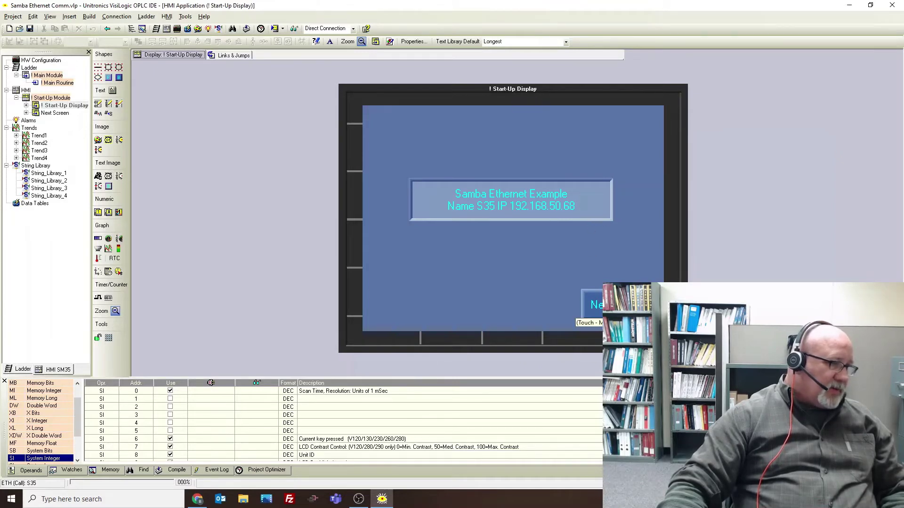
pyautogui.click(45, 115)
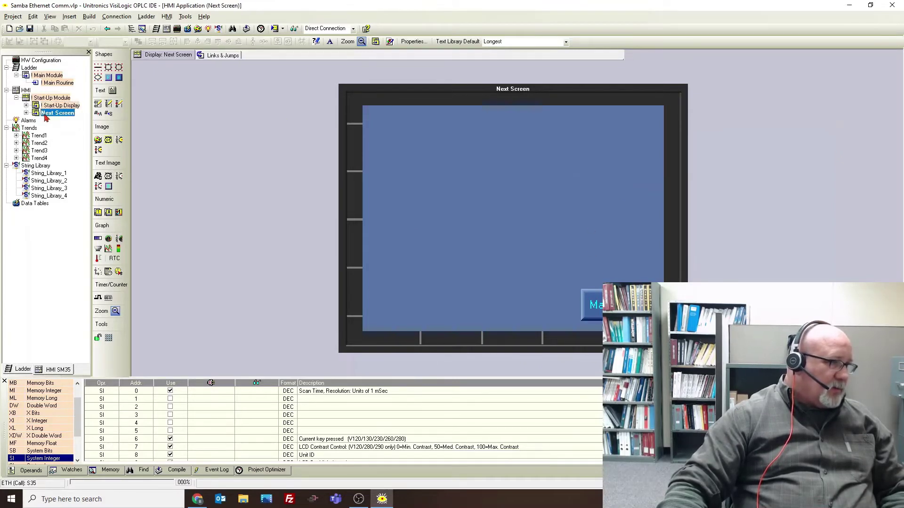
pyautogui.click(45, 115)
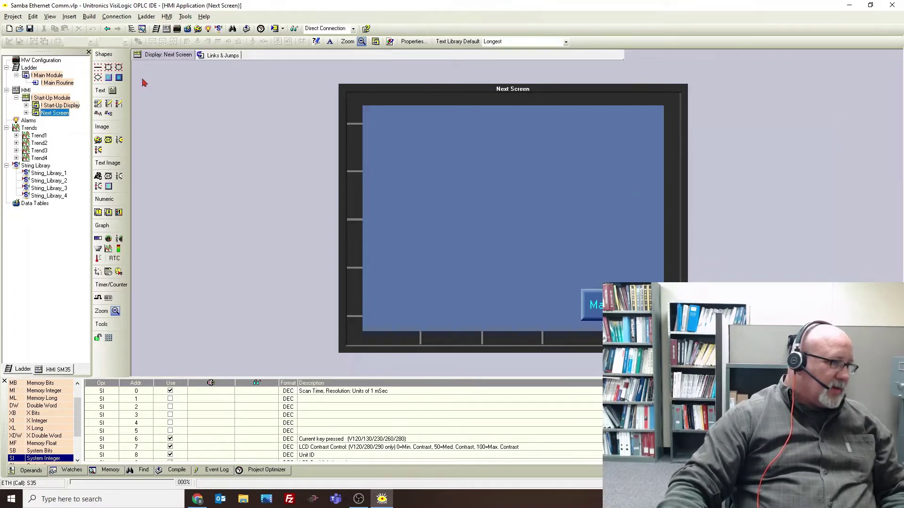
pyautogui.click(61, 105)
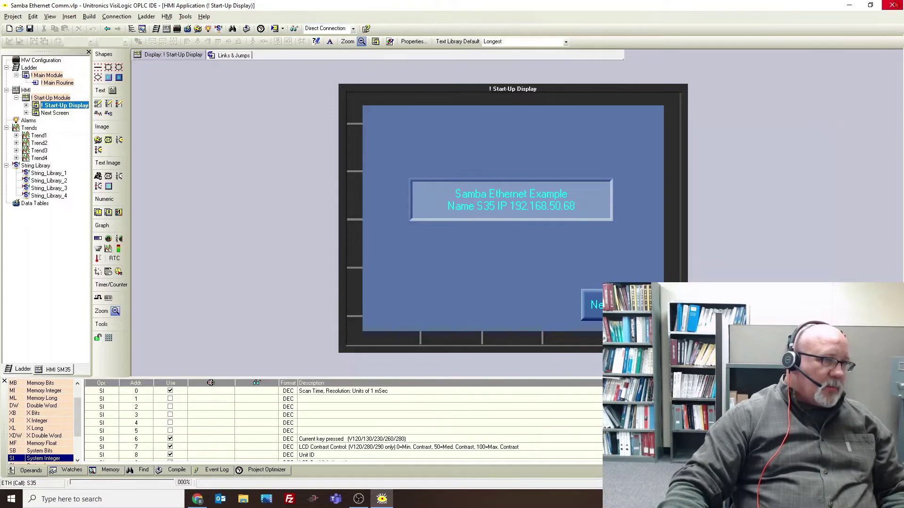
# - Close VisiLogic, saving the changes to Samba Ethernet Comm.vlp
pyautogui.click(892, 5)
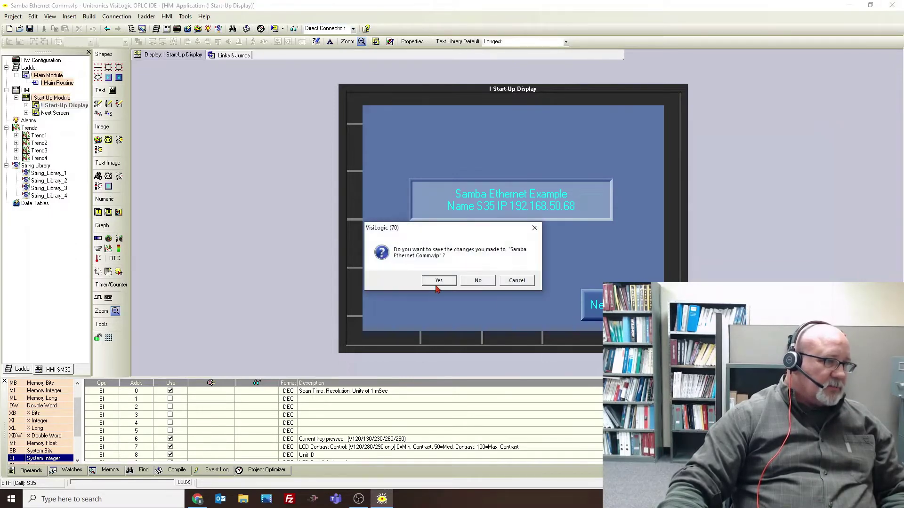
pyautogui.click(437, 281)
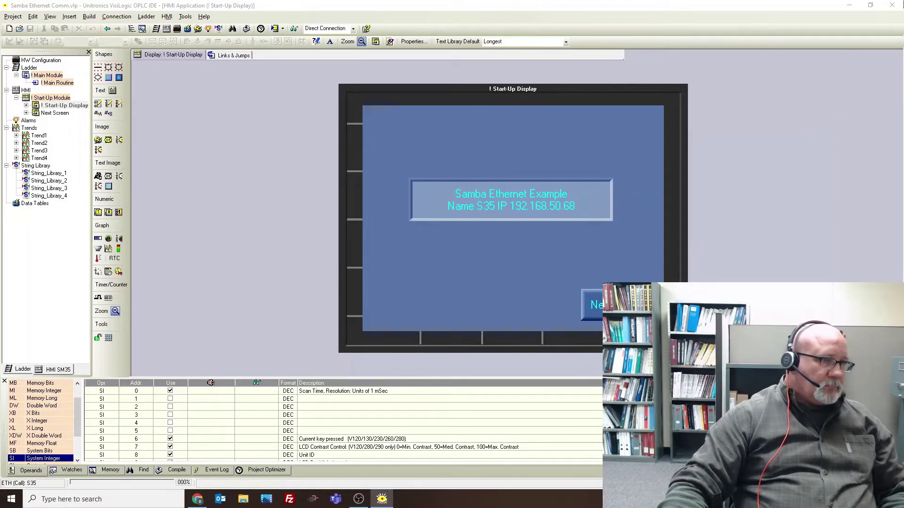
pyautogui.click(897, 10)
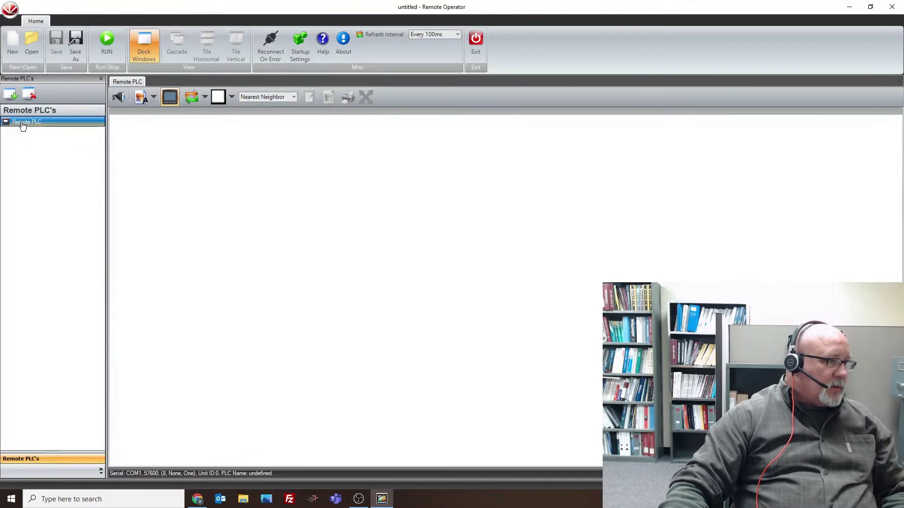
# - In Remote Operator, add a second remote PLC to the list and remove it again
pyautogui.click(16, 96)
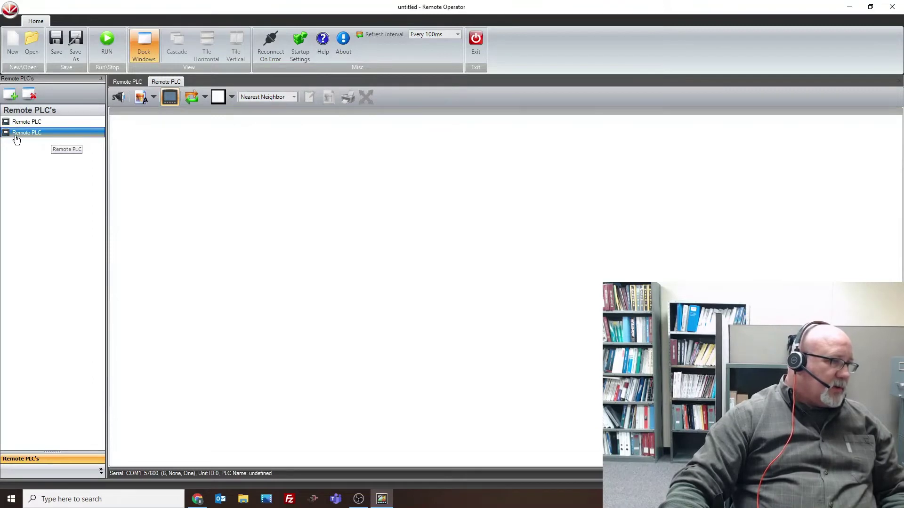
pyautogui.rightClick(28, 133)
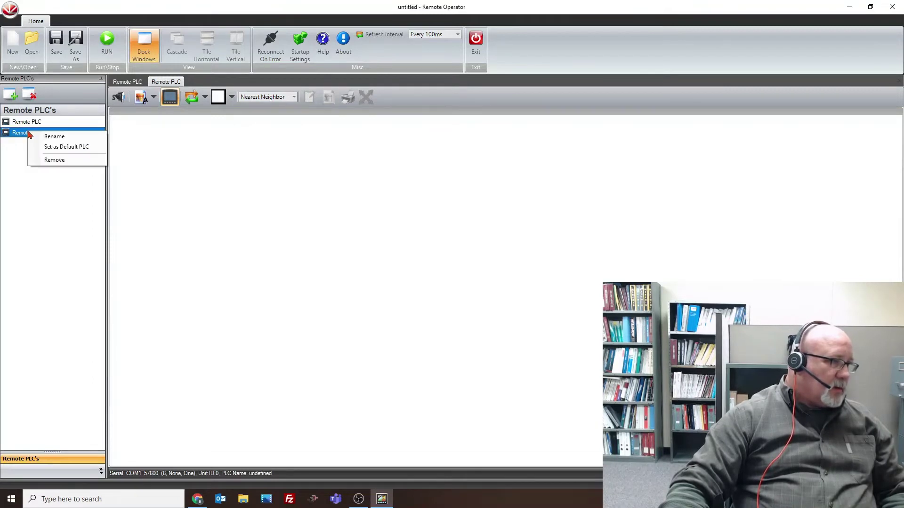
pyautogui.press('Escape')
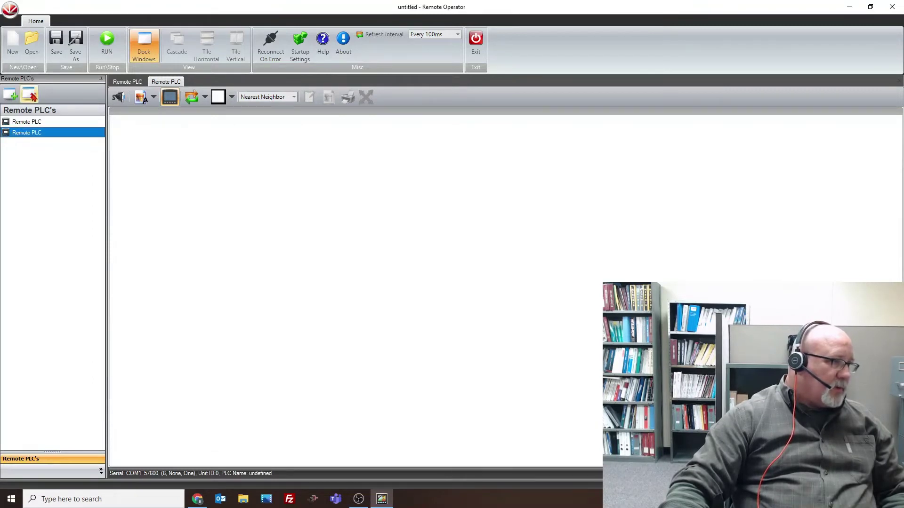
pyautogui.click(29, 94)
# - Rename the remaining remote PLC entry as Samba S35
pyautogui.rightClick(32, 125)
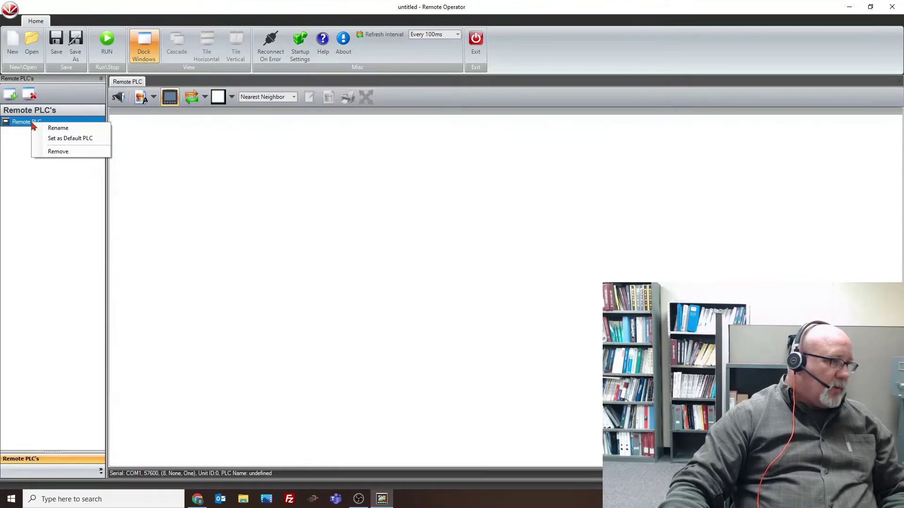
pyautogui.click(30, 157)
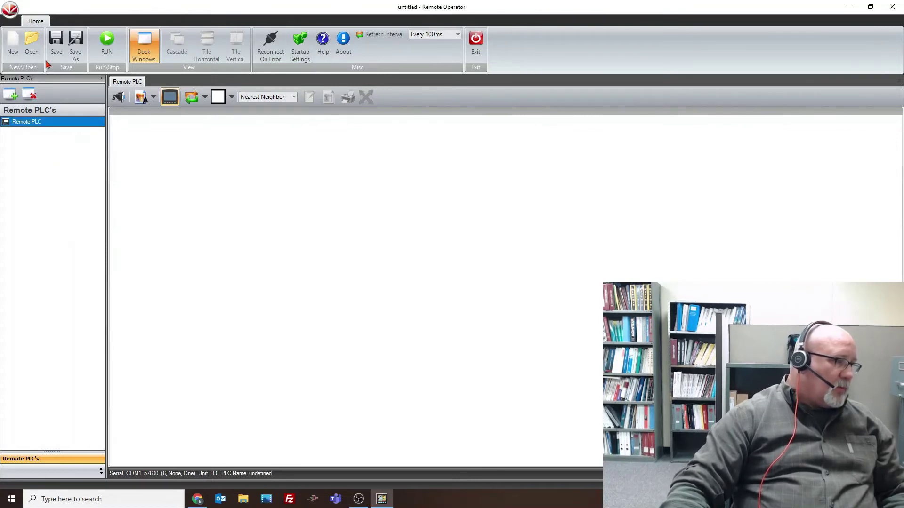
pyautogui.rightClick(30, 121)
pyautogui.click(56, 125)
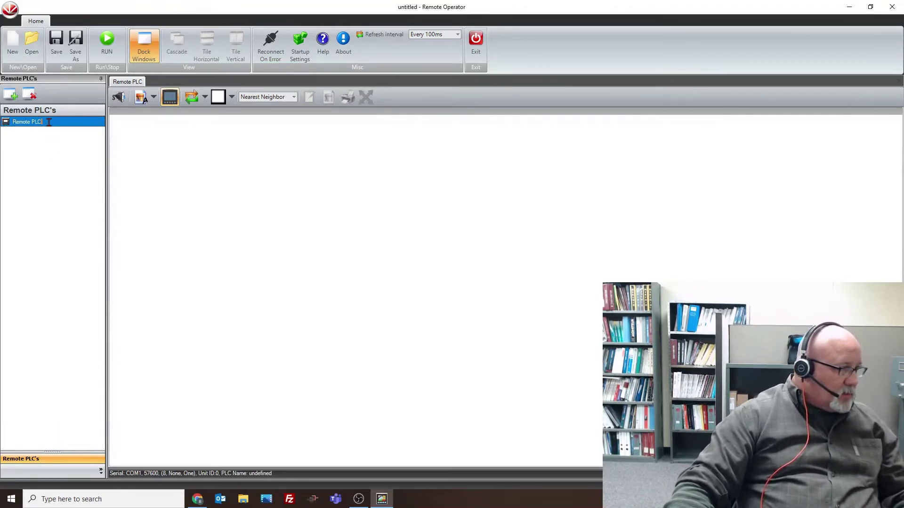
pyautogui.press('BackSpace')
pyautogui.press('BackSpace')
pyautogui.press('BackSpace')
pyautogui.press('BackSpace')
pyautogui.press('BackSpace')
pyautogui.press('BackSpace')
pyautogui.press('BackSpace')
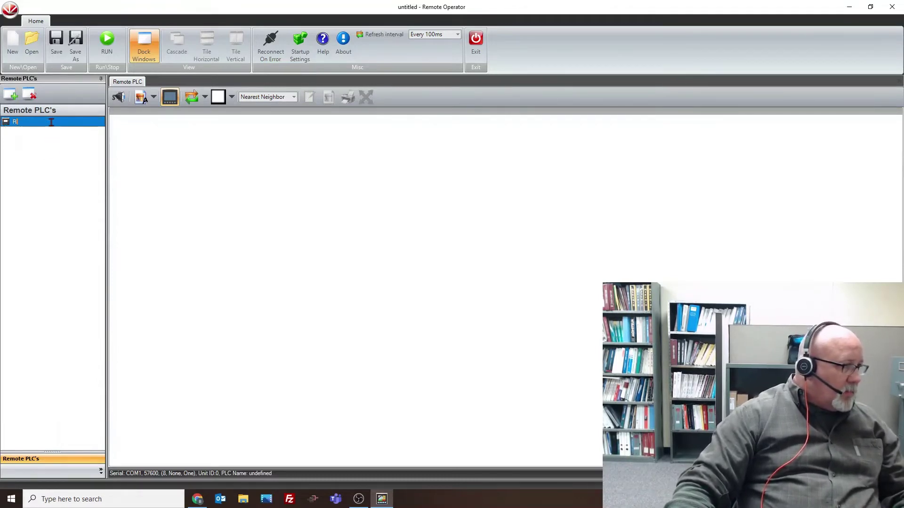
pyautogui.write('Samba s')
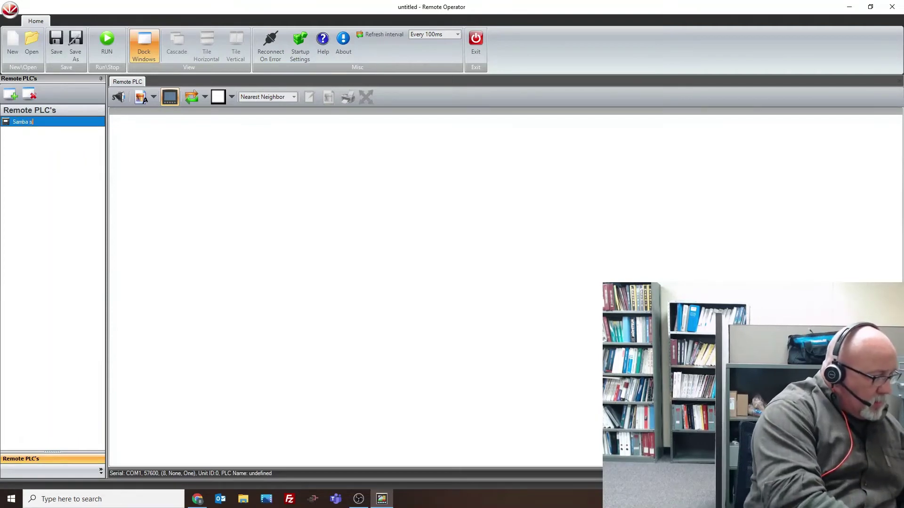
pyautogui.write('S35')
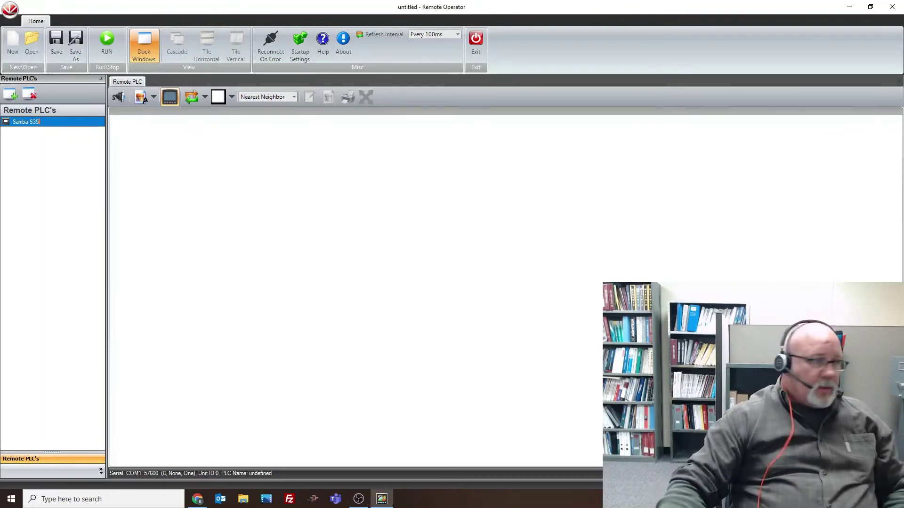
pyautogui.click(179, 183)
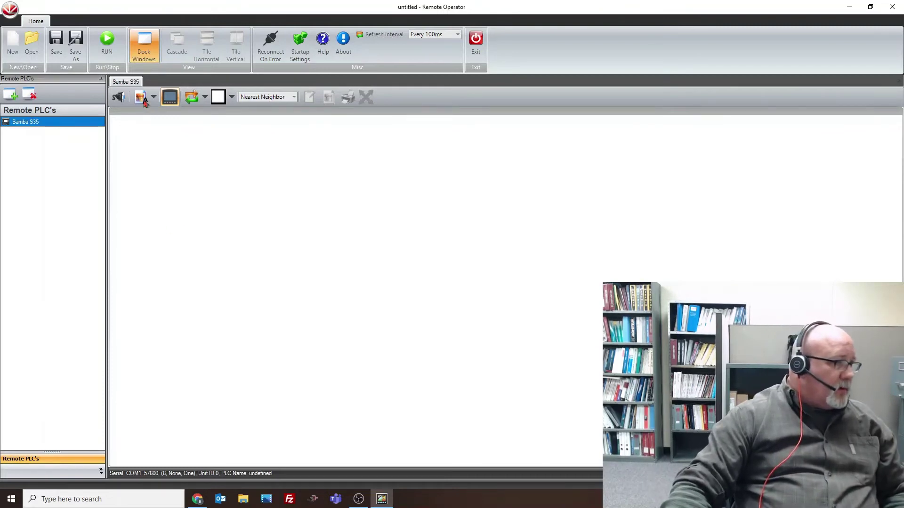
# - In the communication settings of Samba S35, set the connection type to Ethernet (Call) and the target IP to 192.168.50.68
pyautogui.click(119, 98)
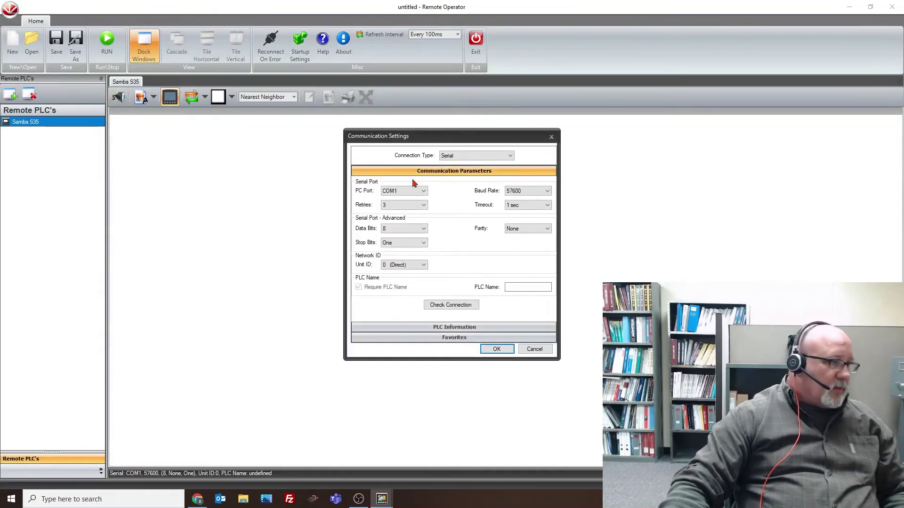
pyautogui.click(510, 156)
pyautogui.click(478, 173)
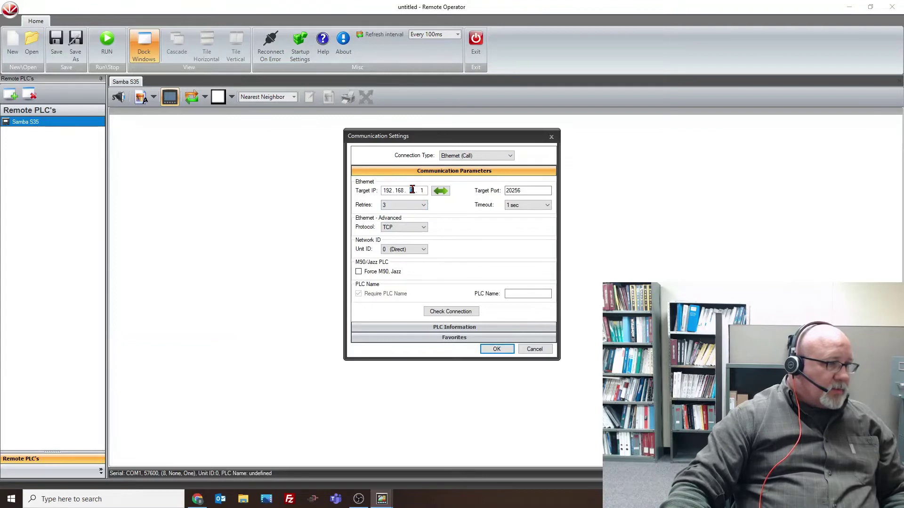
pyautogui.doubleClick(412, 190)
pyautogui.write('50')
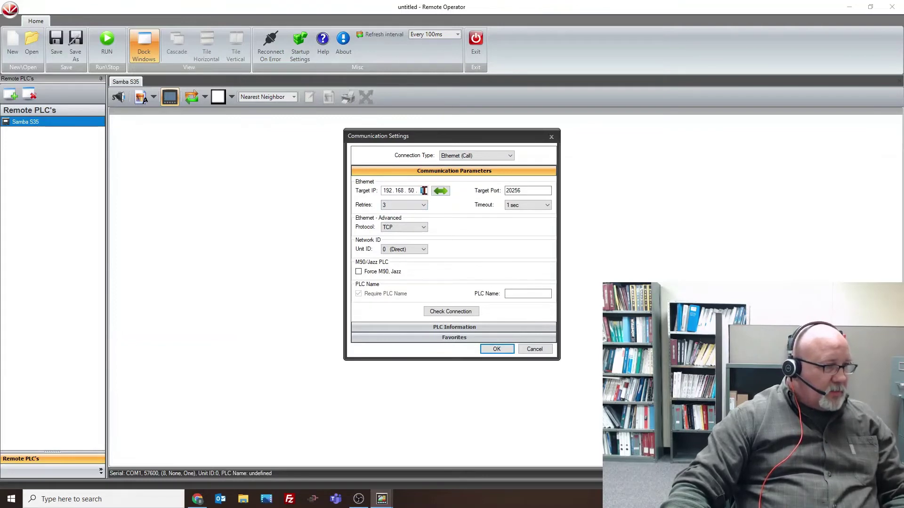
pyautogui.doubleClick(422, 190)
pyautogui.write('68')
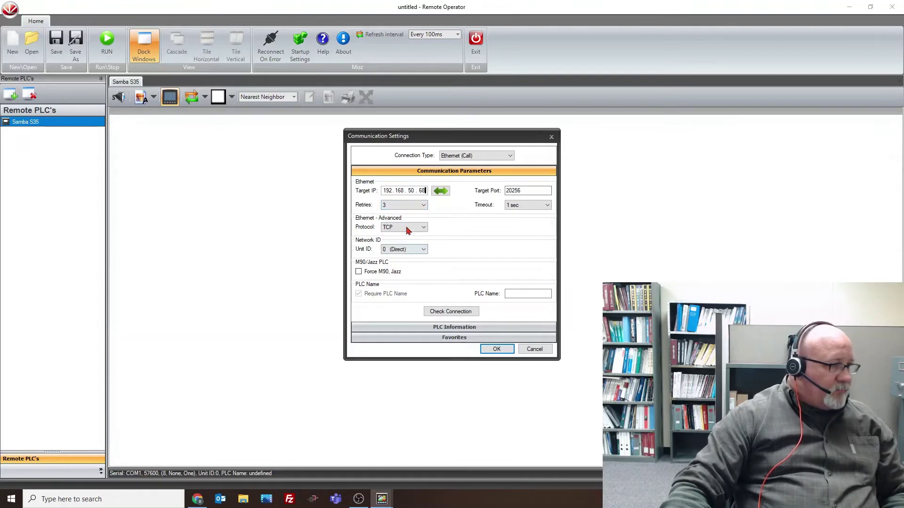
# - Enter S35 as the PLC name, check the connection to the PLC, and accept the communication settings
pyautogui.click(526, 293)
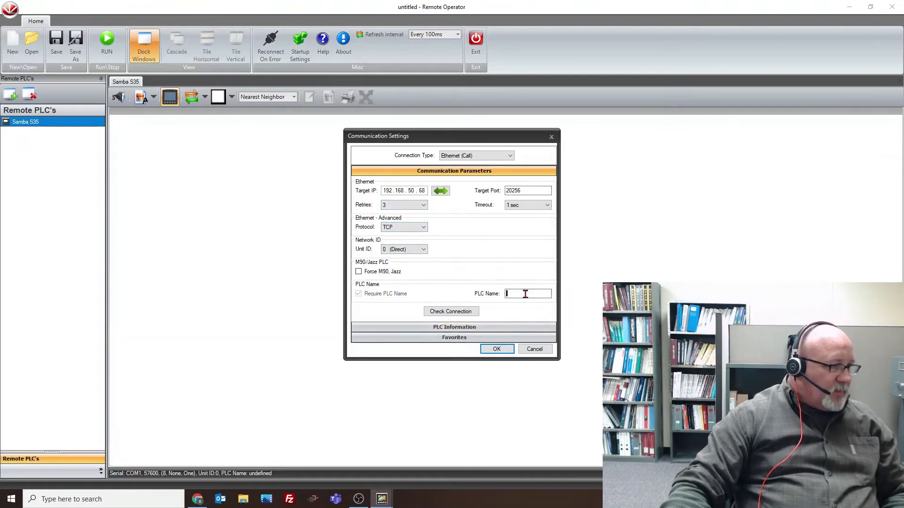
pyautogui.write('S35')
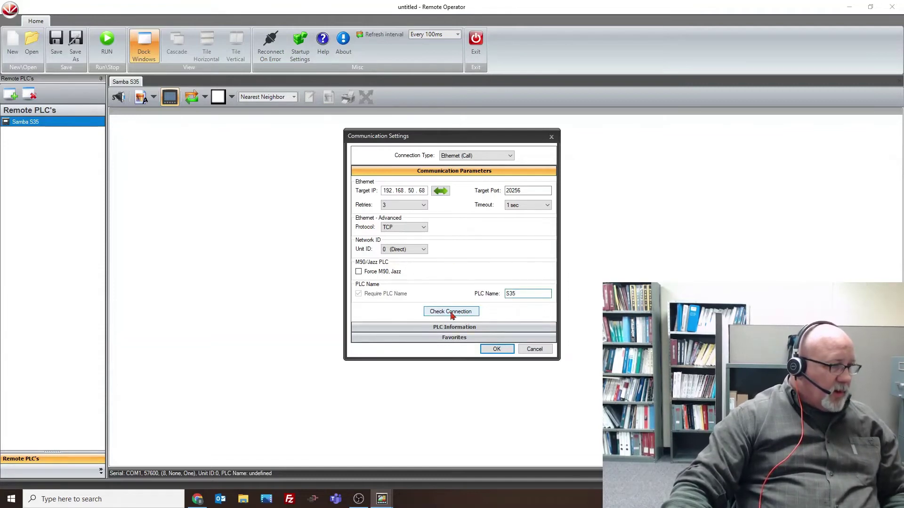
pyautogui.click(450, 312)
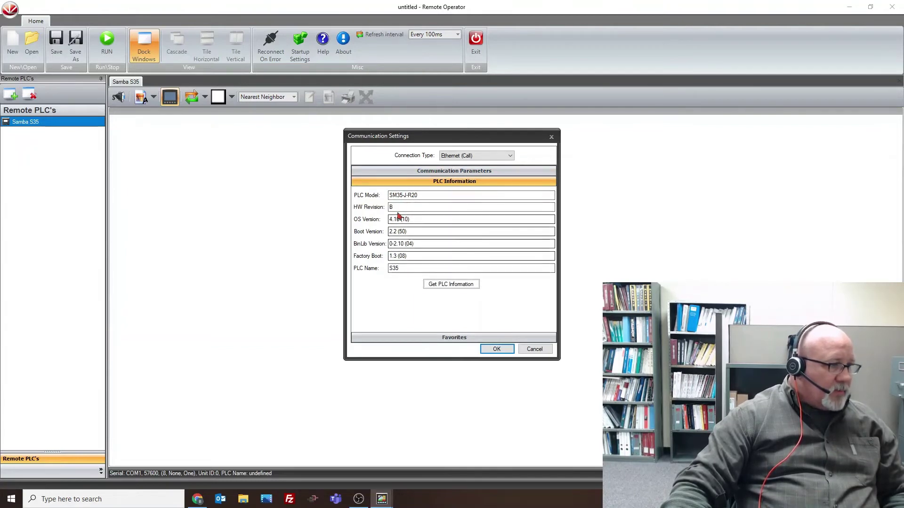
pyautogui.click(496, 349)
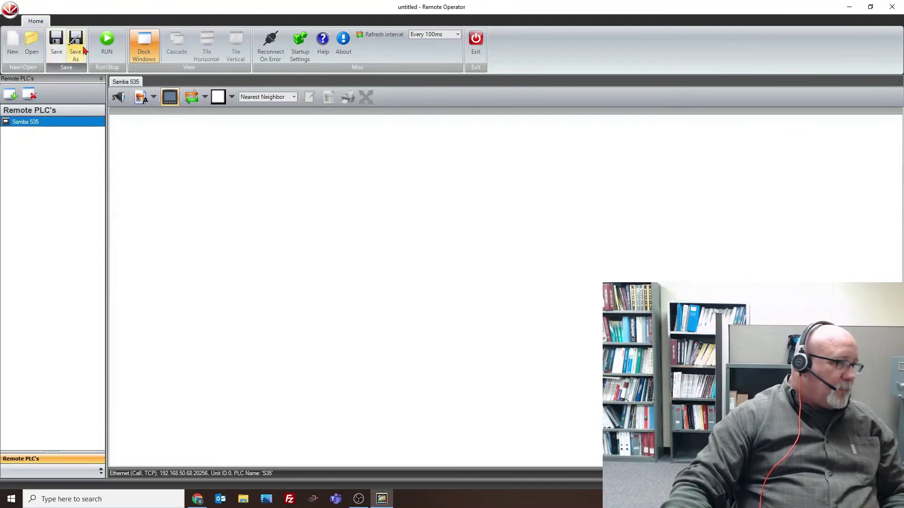
# - Save the Remote Operator project in the Documents folder under the file name test
pyautogui.click(57, 43)
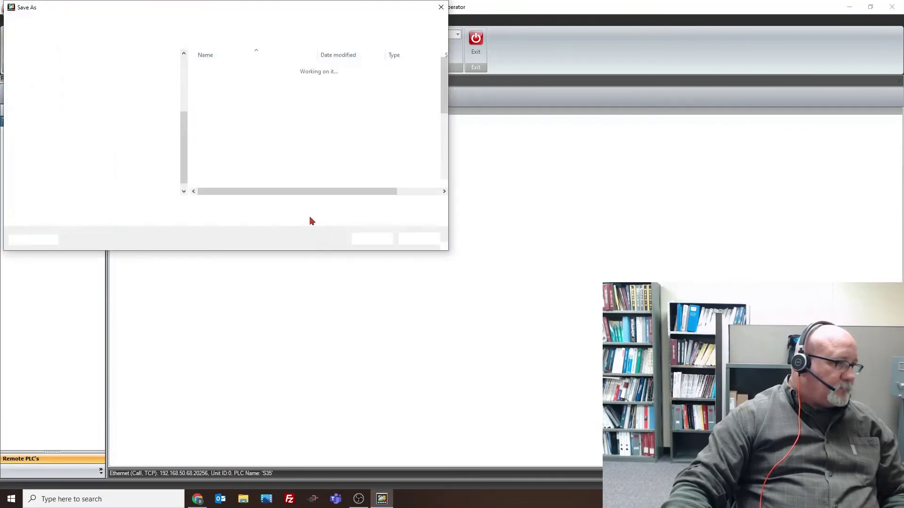
pyautogui.write('test')
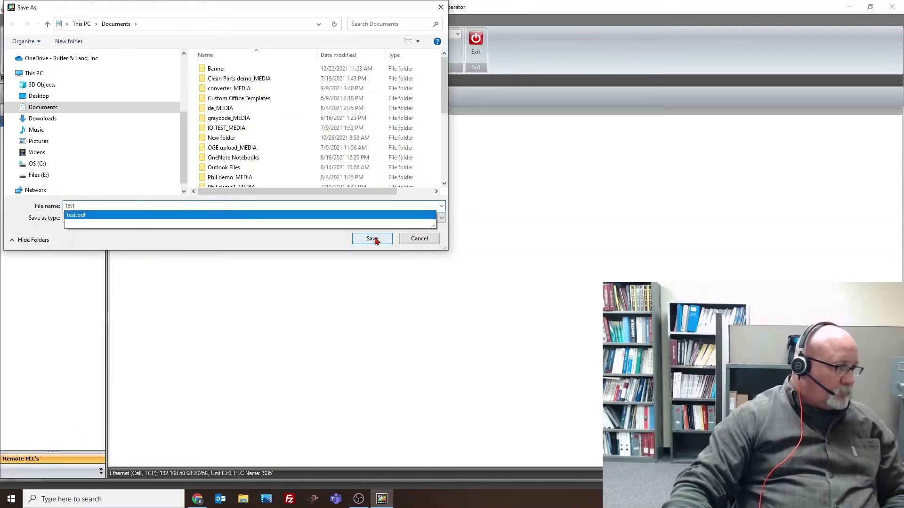
pyautogui.click(374, 240)
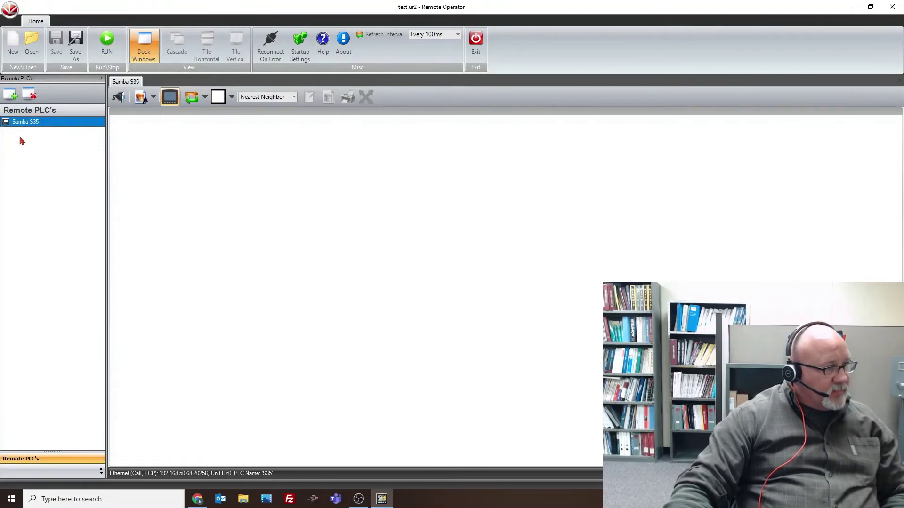
# - Run the Samba S35 remote session to test its Next Screen and Main Screen buttons, and stop it and exit Remote Operator
pyautogui.click(108, 39)
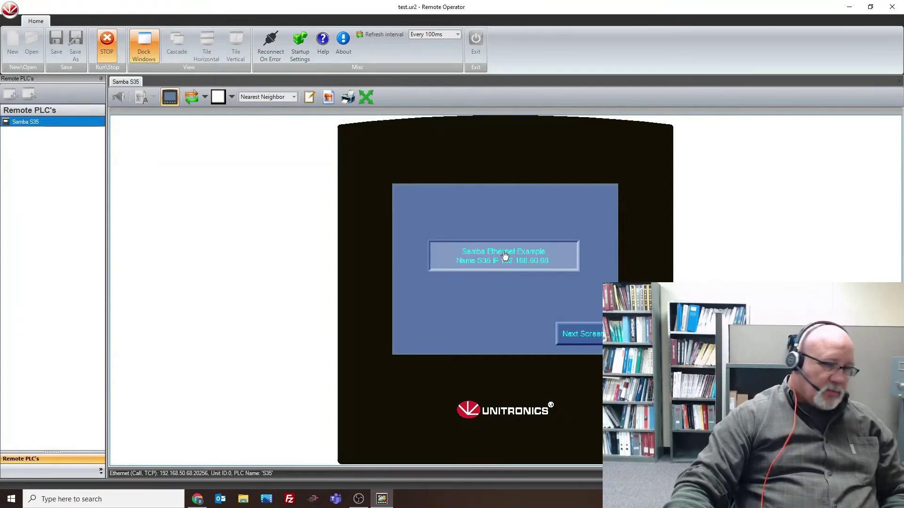
pyautogui.click(582, 333)
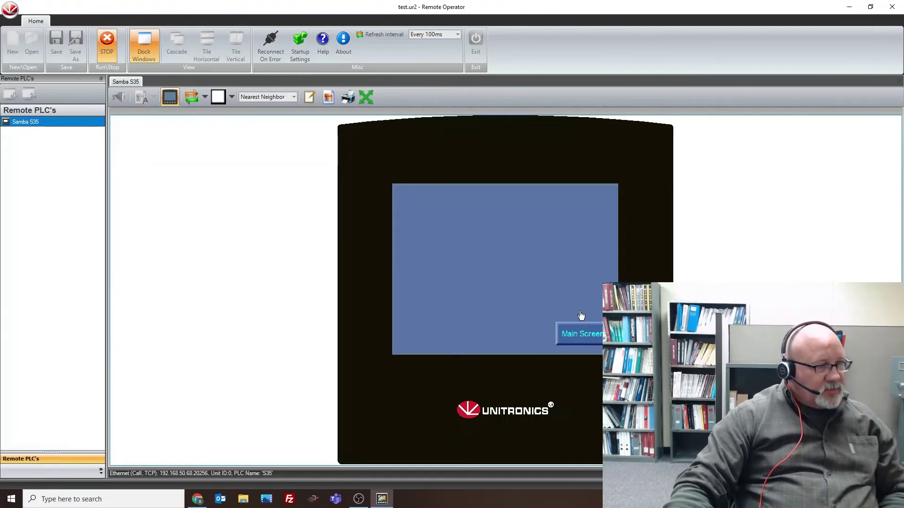
pyautogui.click(582, 335)
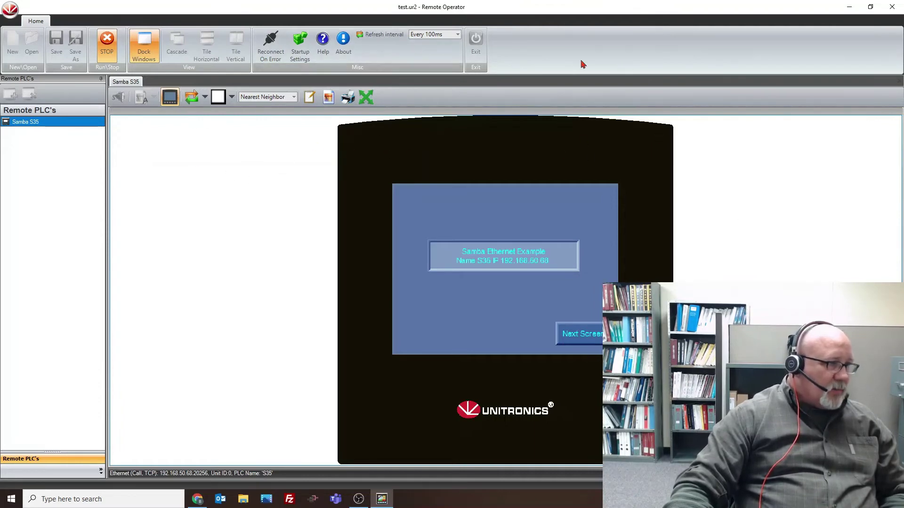
pyautogui.click(107, 44)
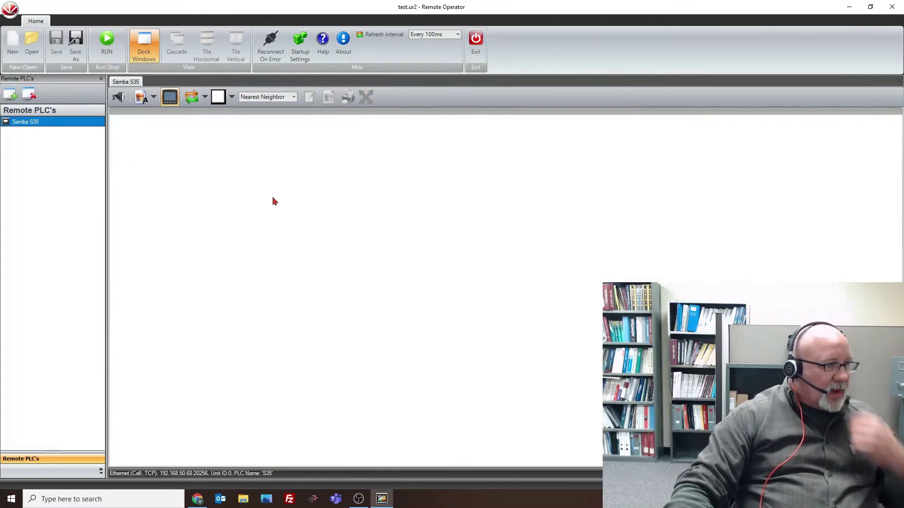
pyautogui.click(475, 43)
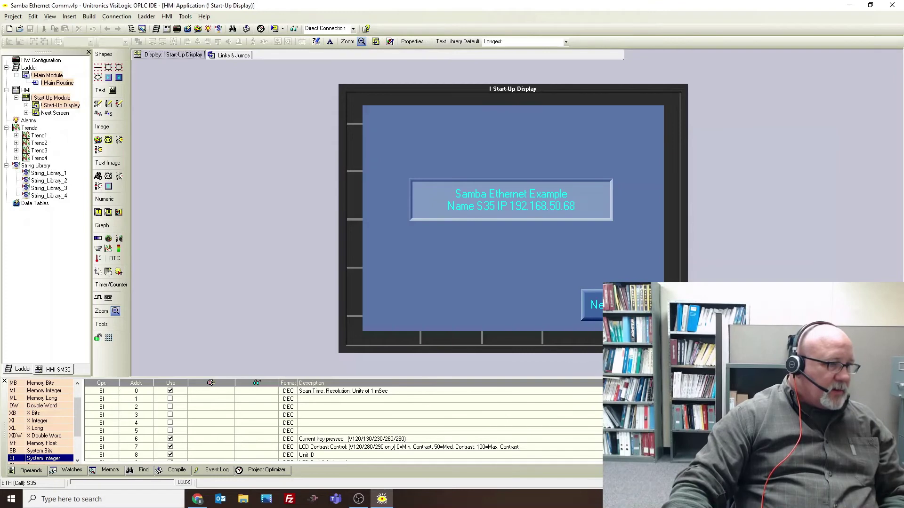
# - In VisiLogic, check the touch operand assigned to the Next Screen button on the Start-Up Display
pyautogui.doubleClick(591, 304)
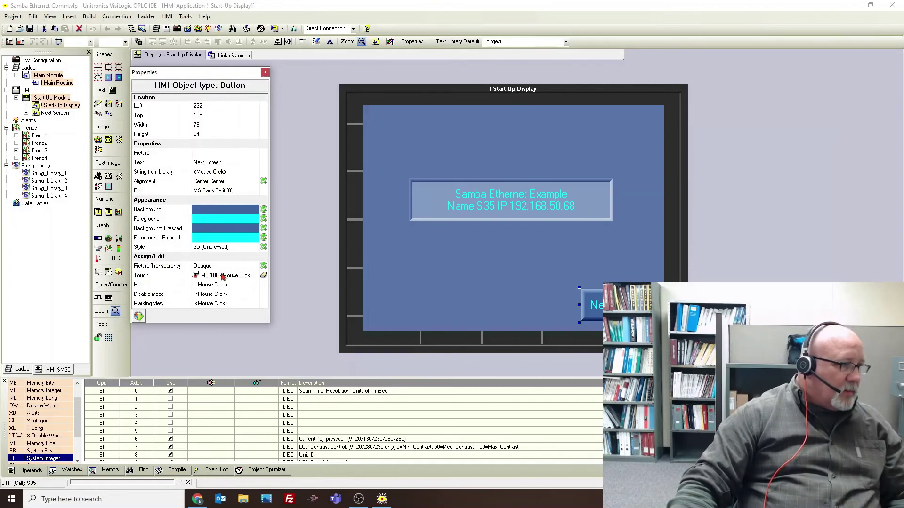
pyautogui.click(223, 277)
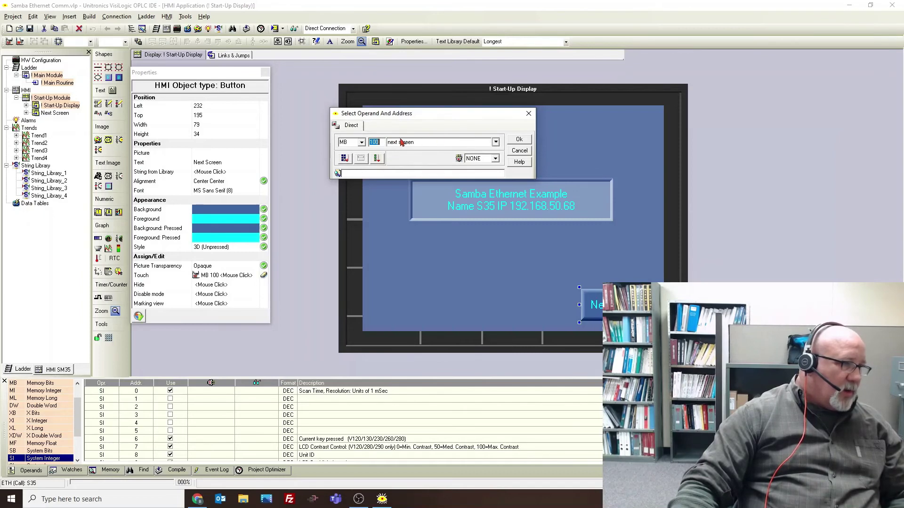
pyautogui.click(519, 140)
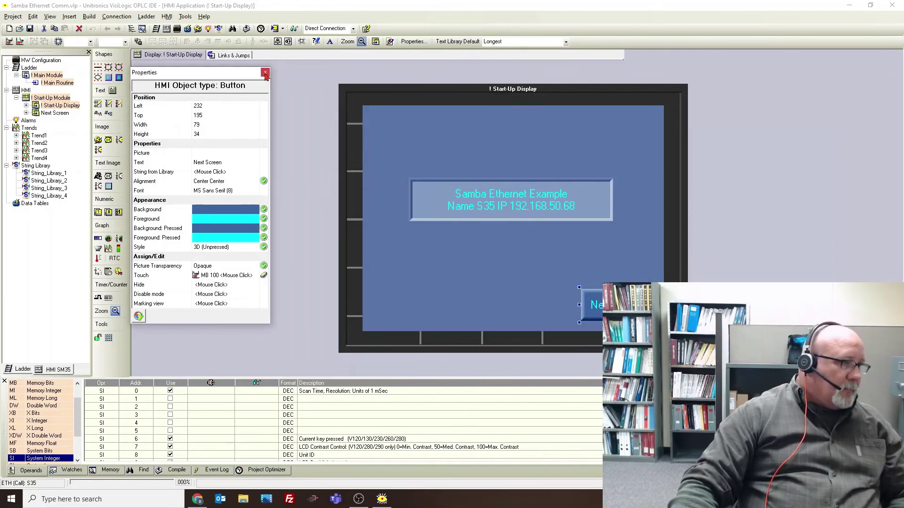
pyautogui.click(265, 72)
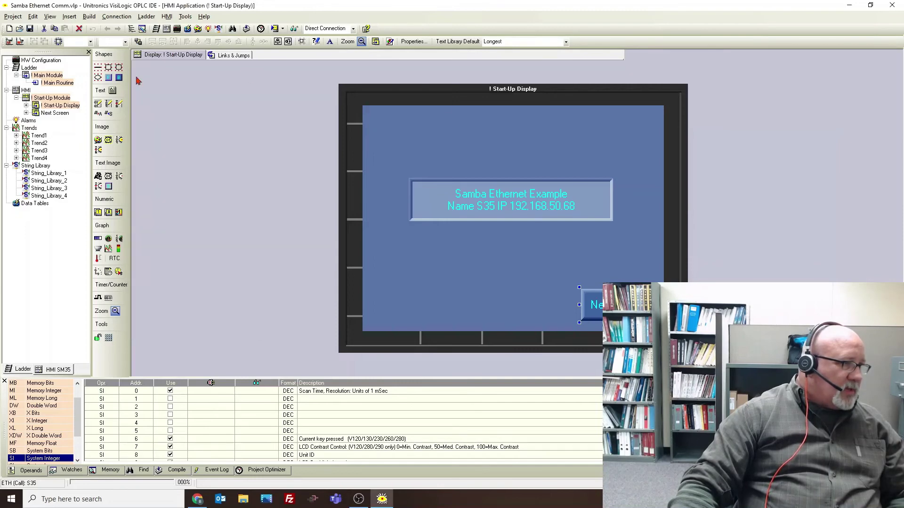
# - Review the Start-Up Display's jump in its links, checking the condition's operand and the target display
pyautogui.click(27, 105)
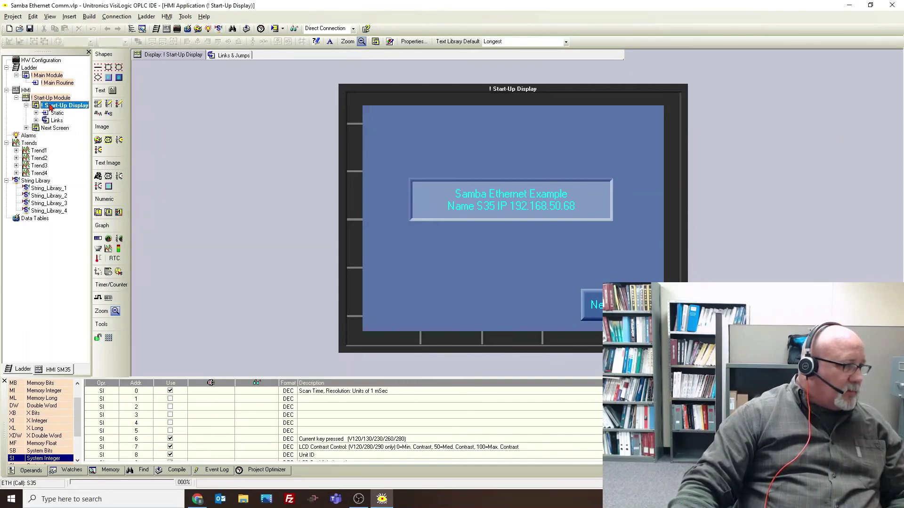
pyautogui.click(28, 128)
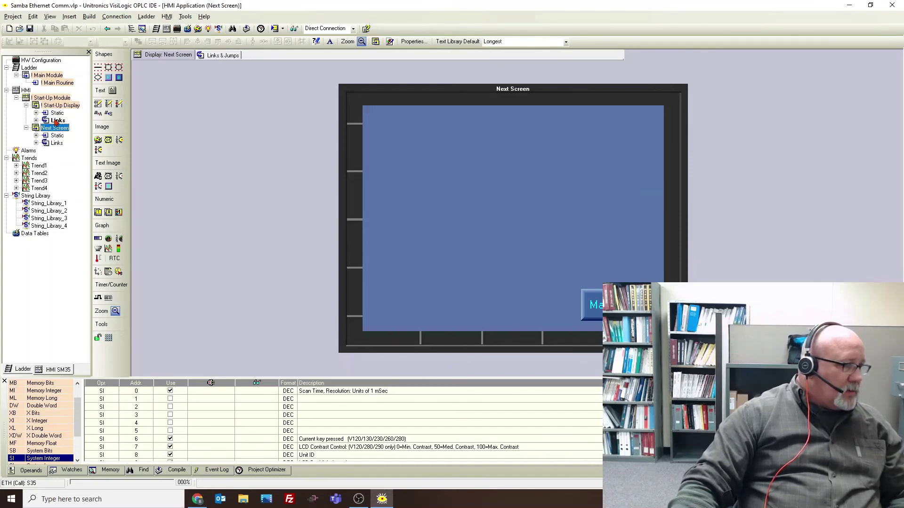
pyautogui.click(58, 120)
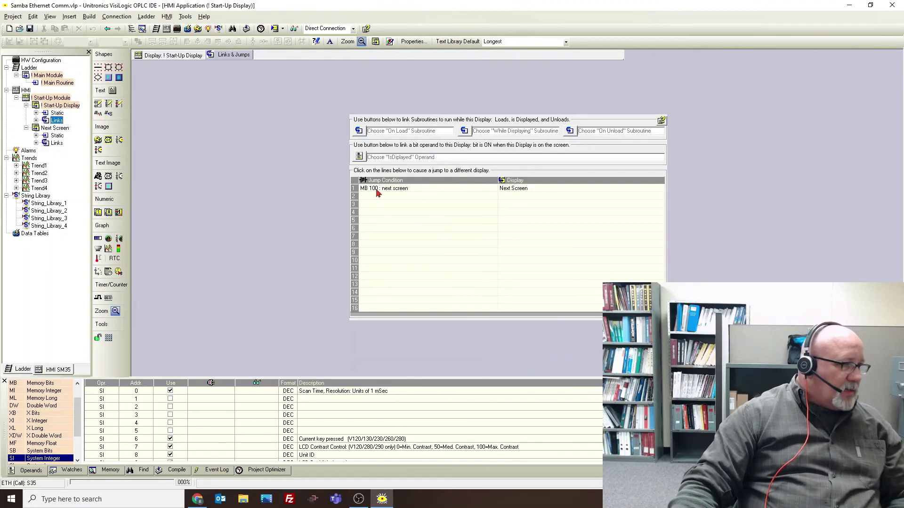
pyautogui.click(381, 189)
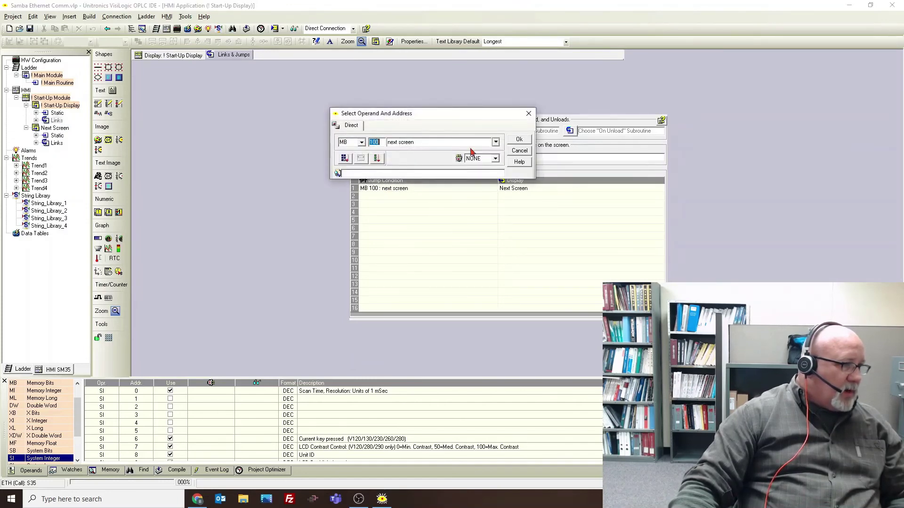
pyautogui.click(519, 141)
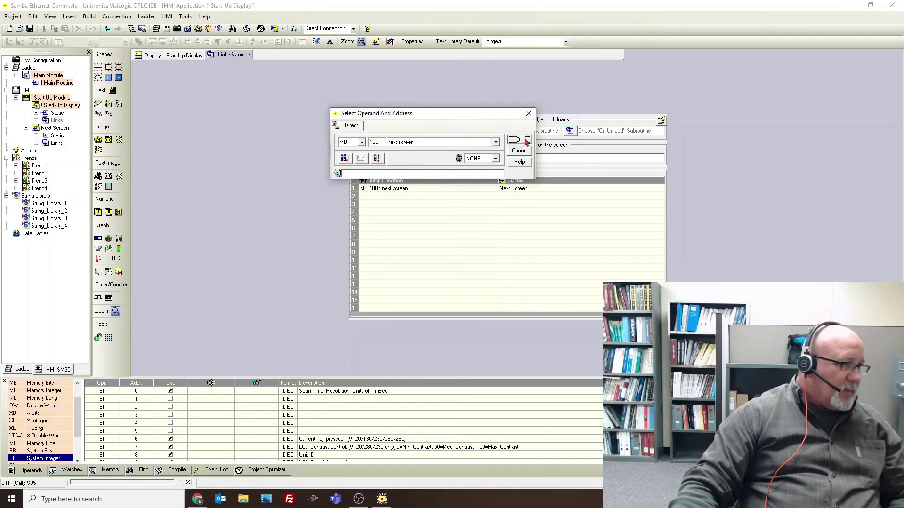
pyautogui.click(524, 190)
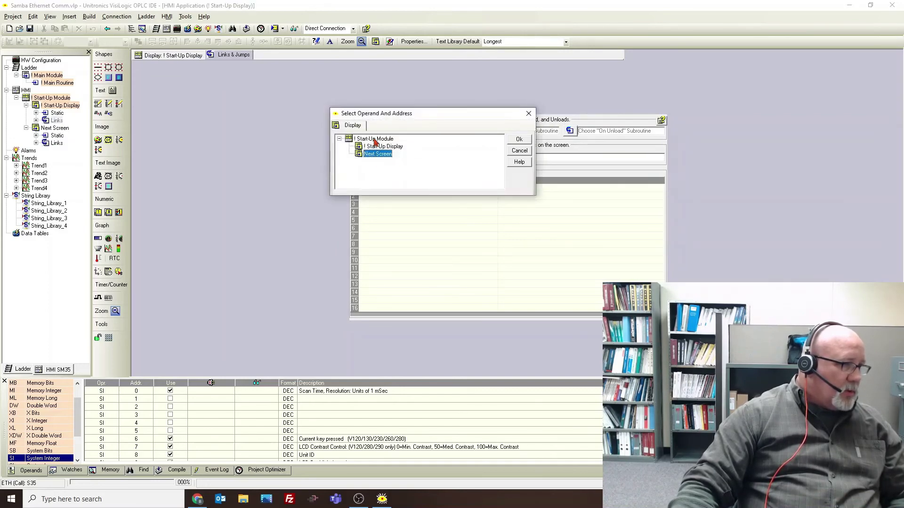
pyautogui.click(379, 146)
pyautogui.click(380, 154)
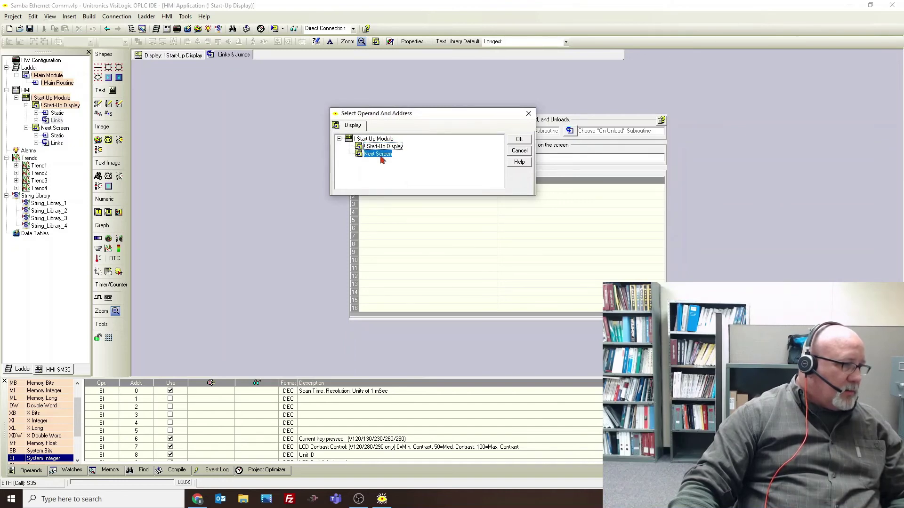
pyautogui.click(516, 140)
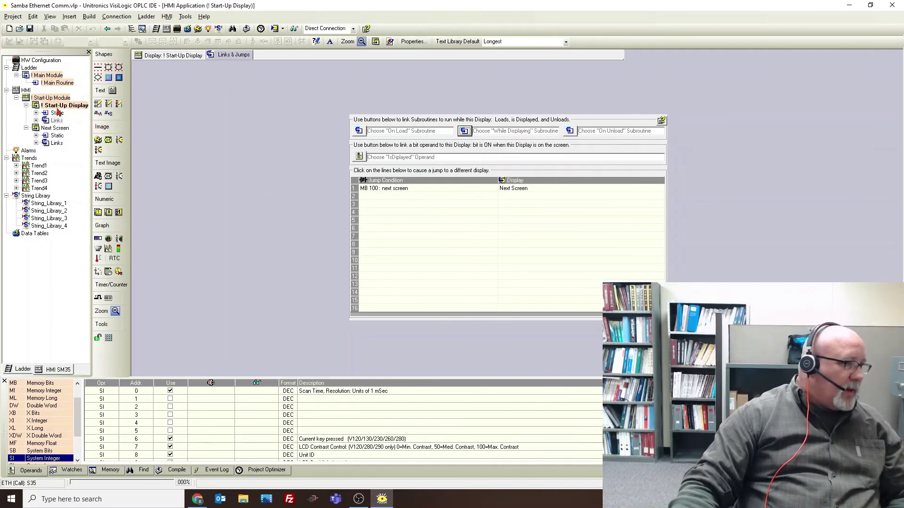
# - Return to the Start-Up Display, and check the touch operand of the Main Screen button on the Next Screen display
pyautogui.doubleClick(62, 105)
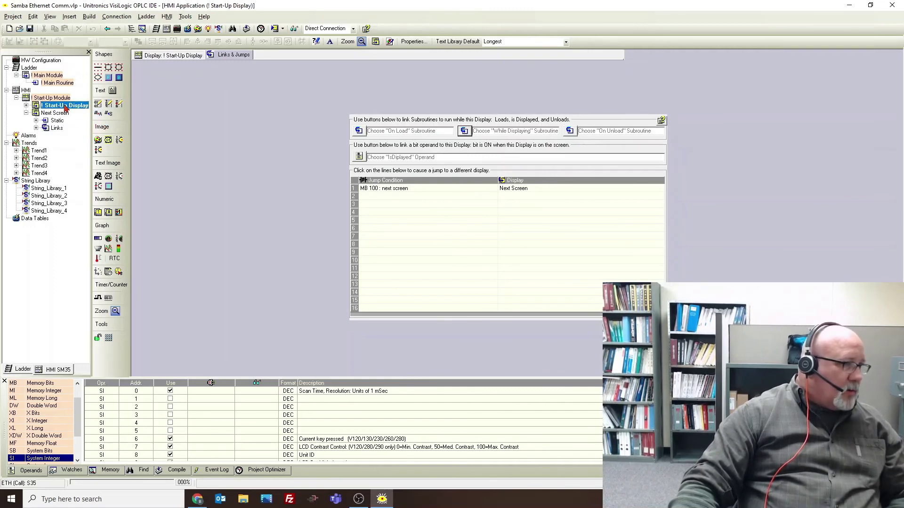
pyautogui.click(174, 55)
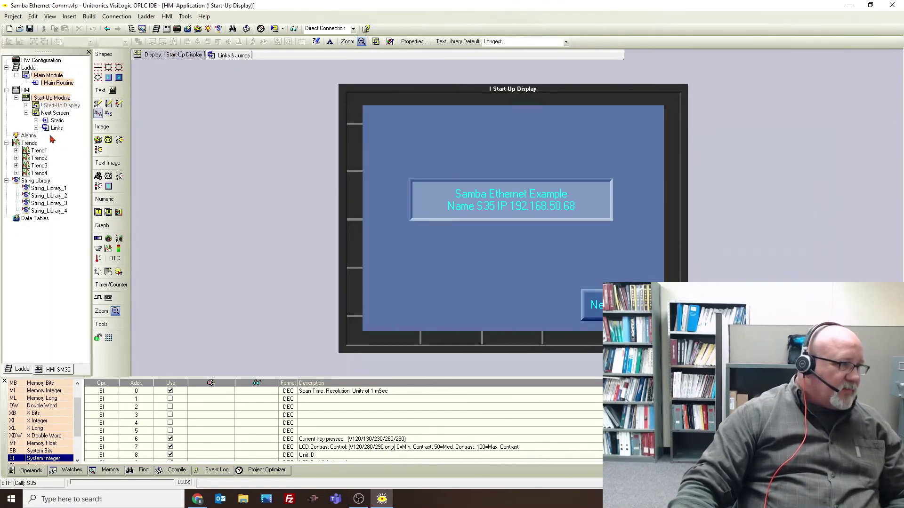
pyautogui.click(56, 115)
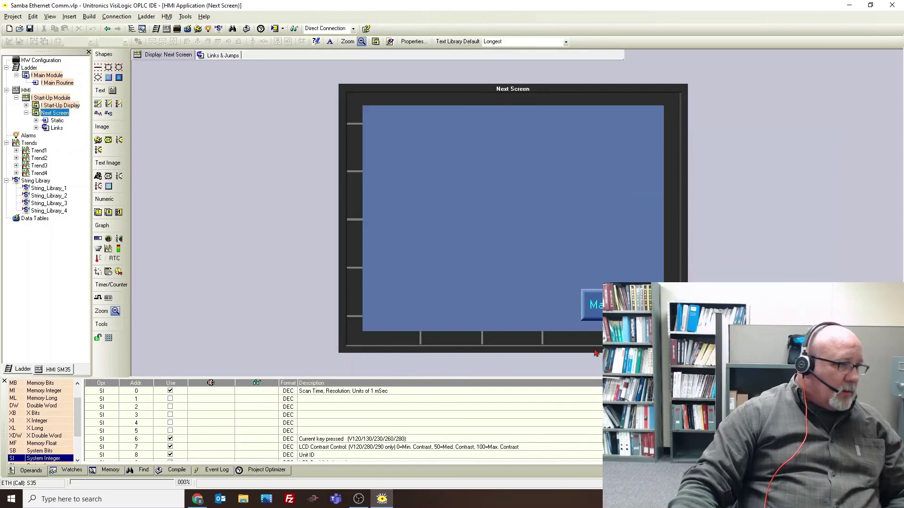
pyautogui.doubleClick(593, 308)
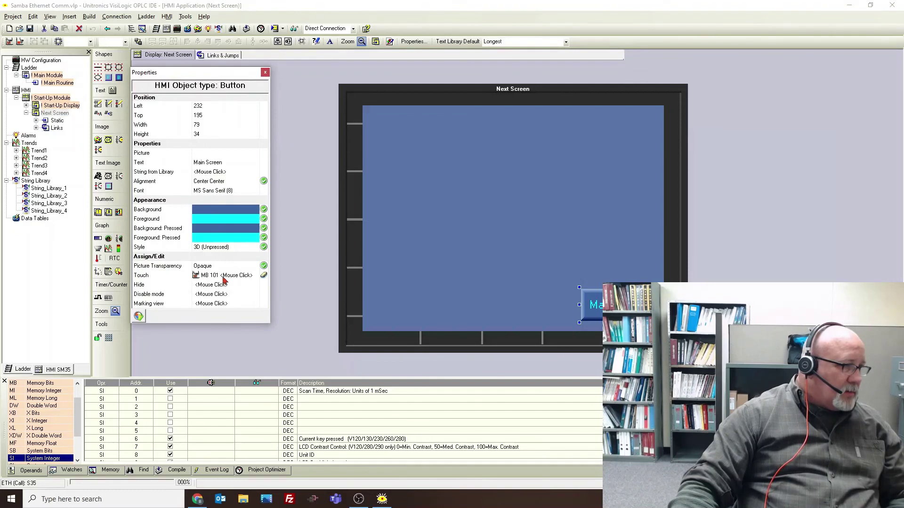
pyautogui.click(224, 280)
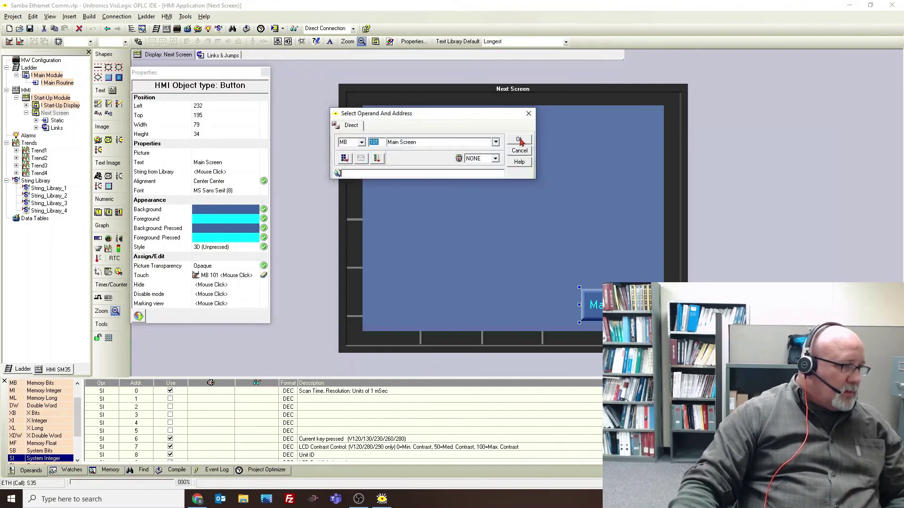
pyautogui.click(519, 140)
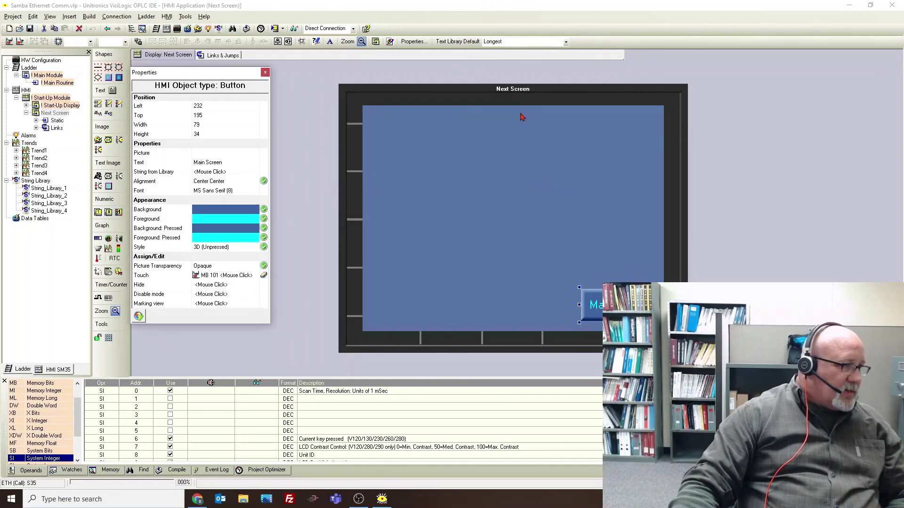
# - Review the jump condition and target display in the links of the Next Screen display
pyautogui.doubleClick(40, 128)
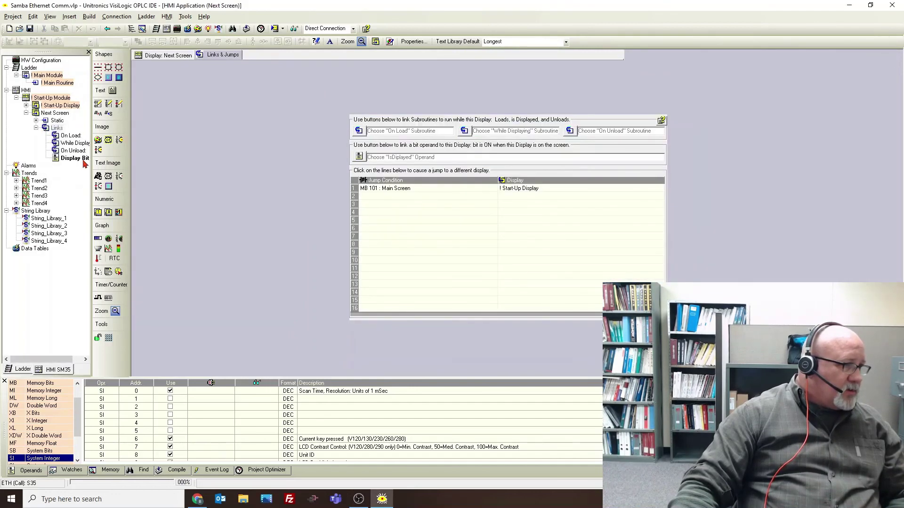
pyautogui.click(59, 128)
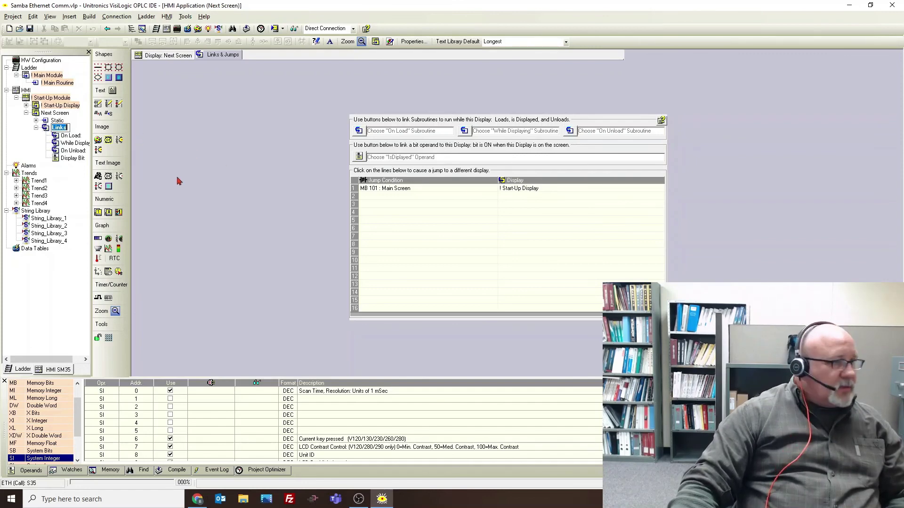
pyautogui.click(289, 148)
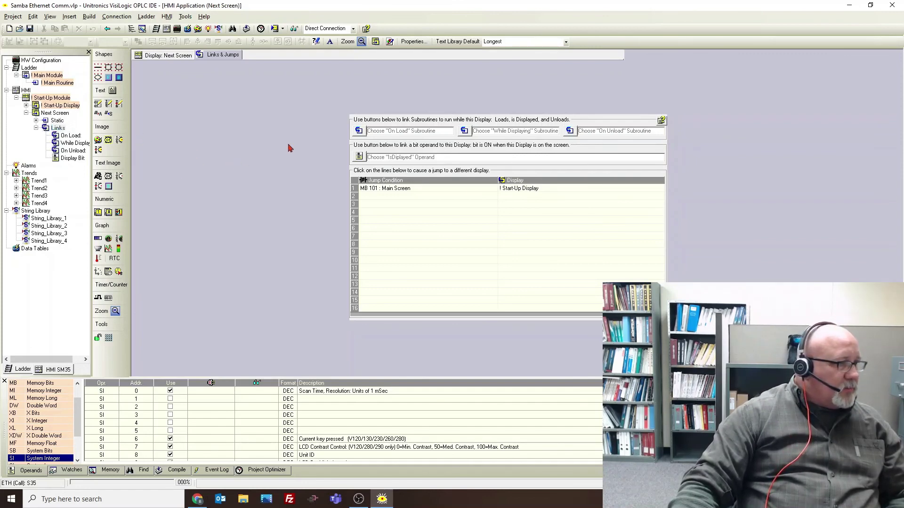